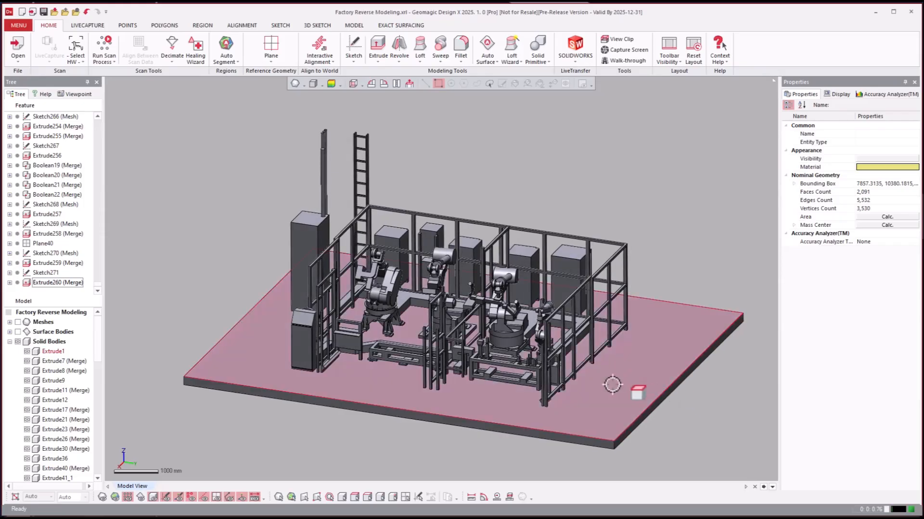
Step: Display the Factory scan mesh and examine the scanned robot cell from several sides
key("ctrl+1")
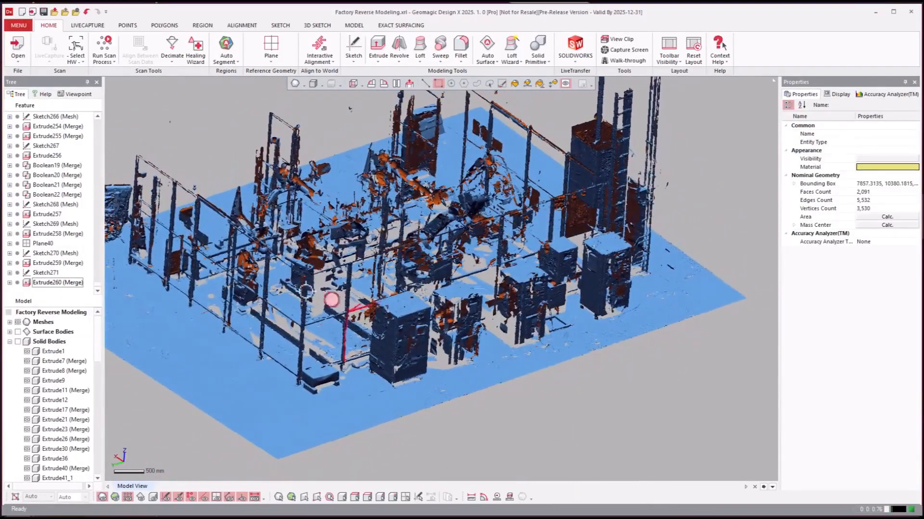
right_click_drag(331, 210, 286, 327)
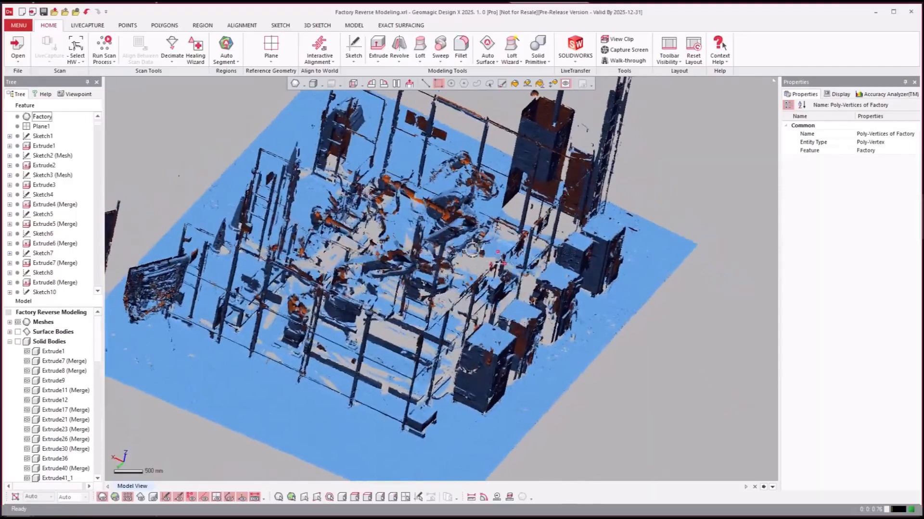
right_click_drag(472, 249, 427, 266)
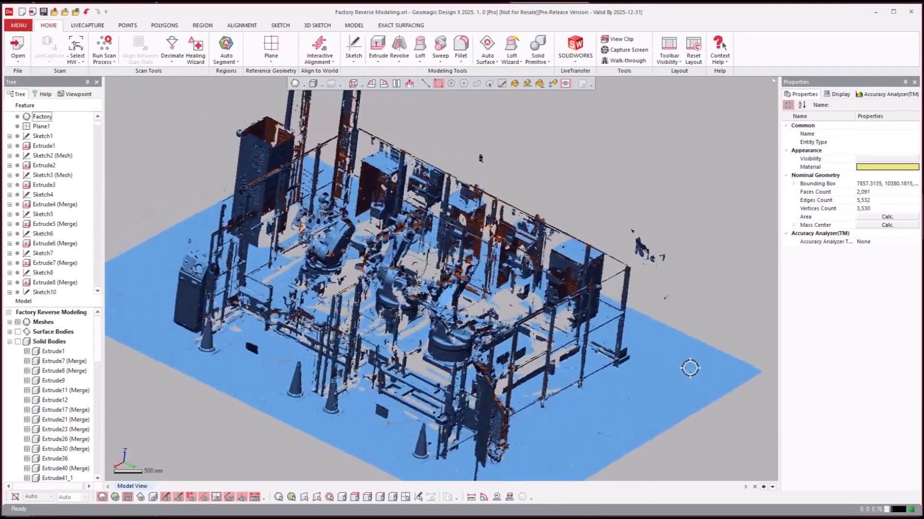
right_click_drag(689, 368, 548, 361)
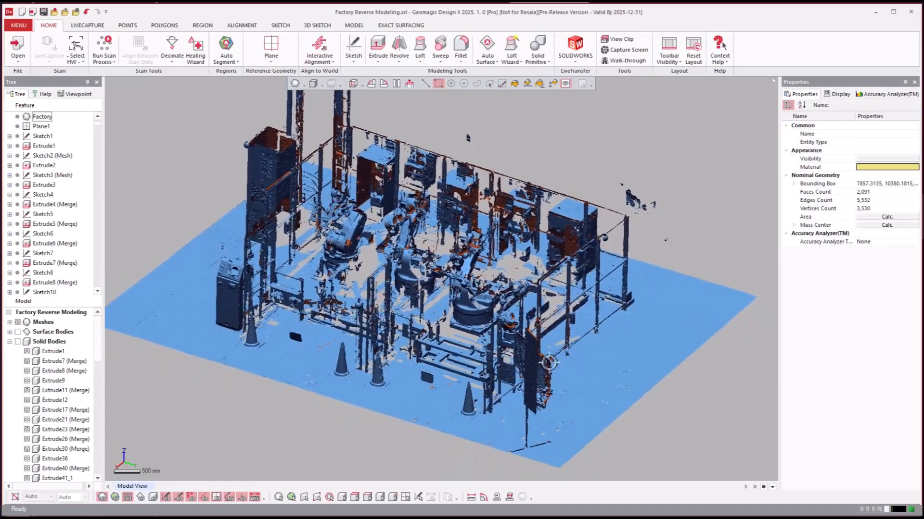
right_click_drag(419, 444, 401, 417)
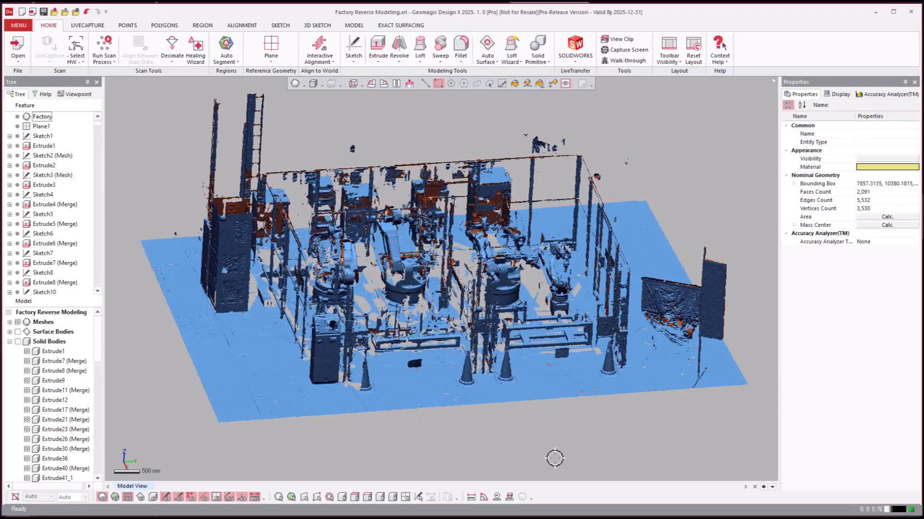
right_click_drag(554, 458, 443, 420)
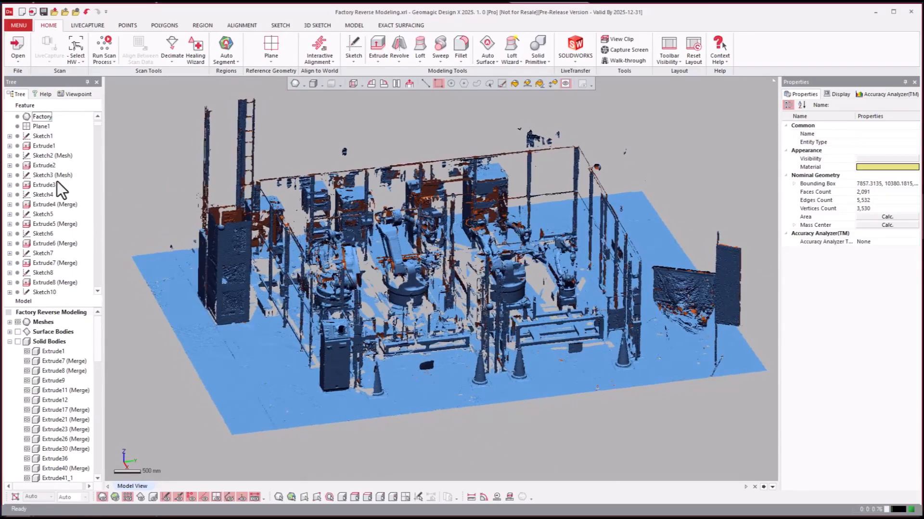
Step: Roll the feature history back to before Sketch1, the floor outline sketch
left_click(56, 179)
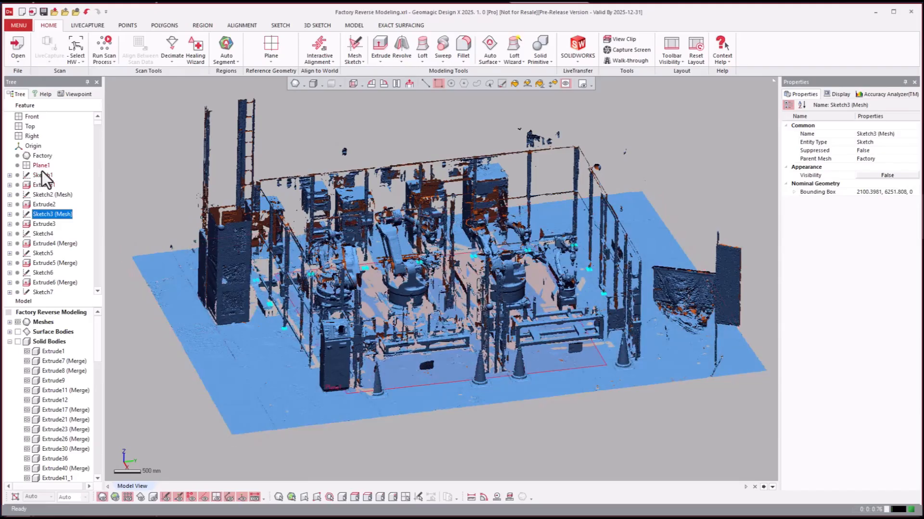
left_click(35, 175)
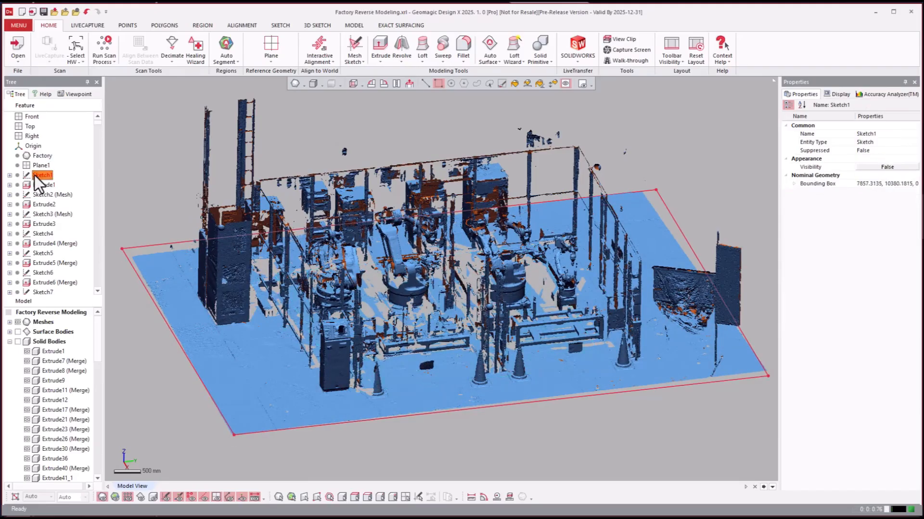
right_click(35, 175)
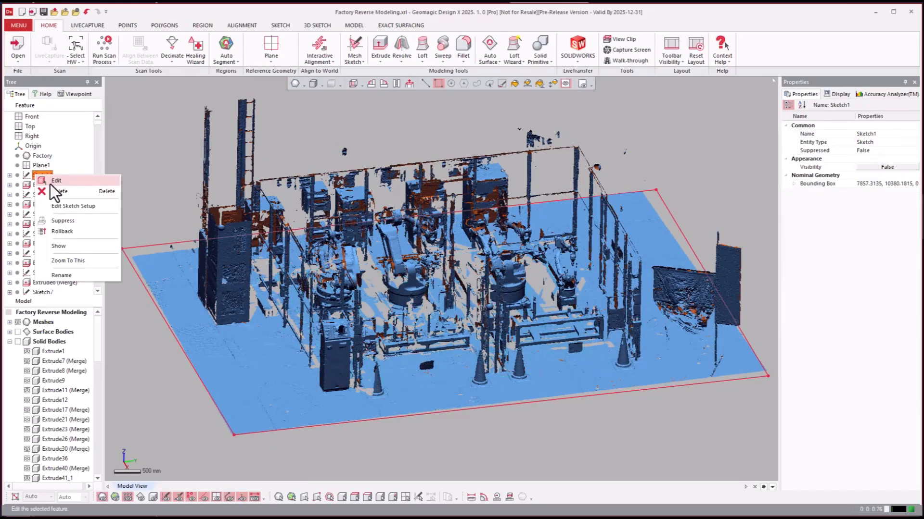
left_click(69, 232)
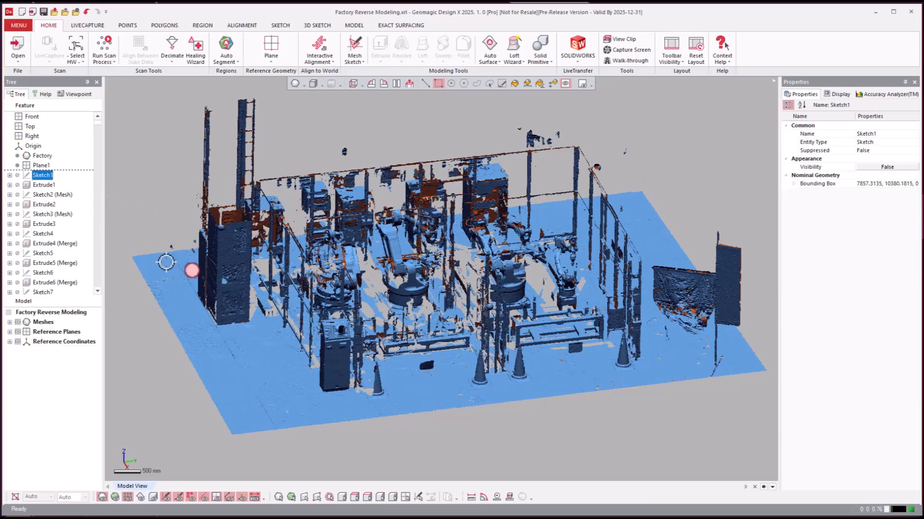
Step: Roll the feature history forward to Extrude1 and show its solid floor slab together with the scan mesh
right_click_drag(233, 338, 193, 310)
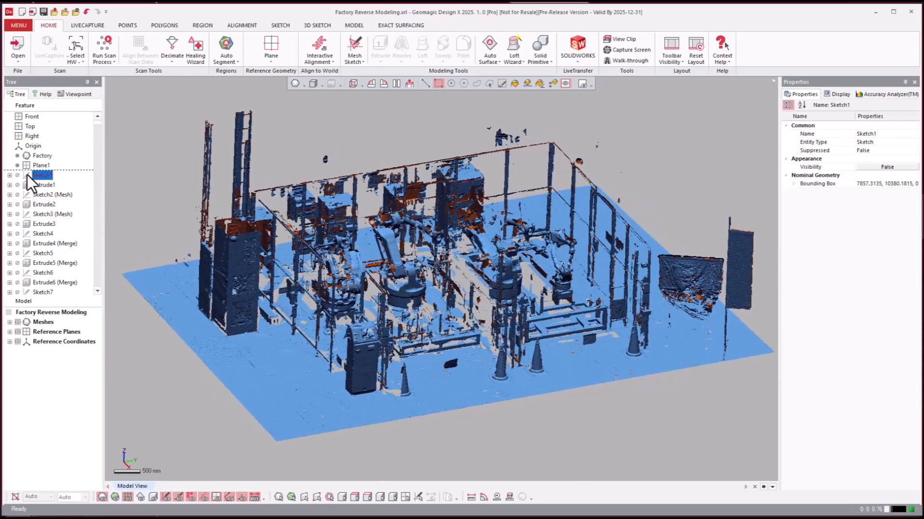
left_click(45, 187)
right_click(44, 187)
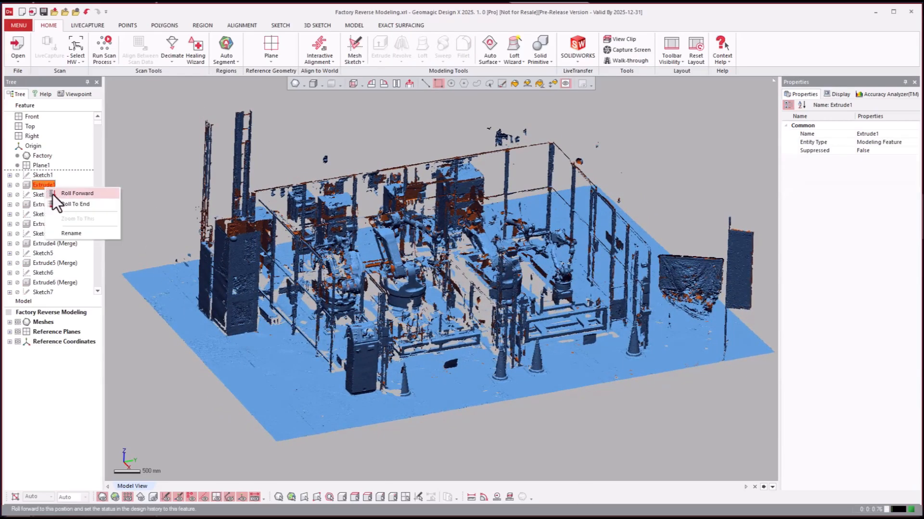
left_click(53, 194)
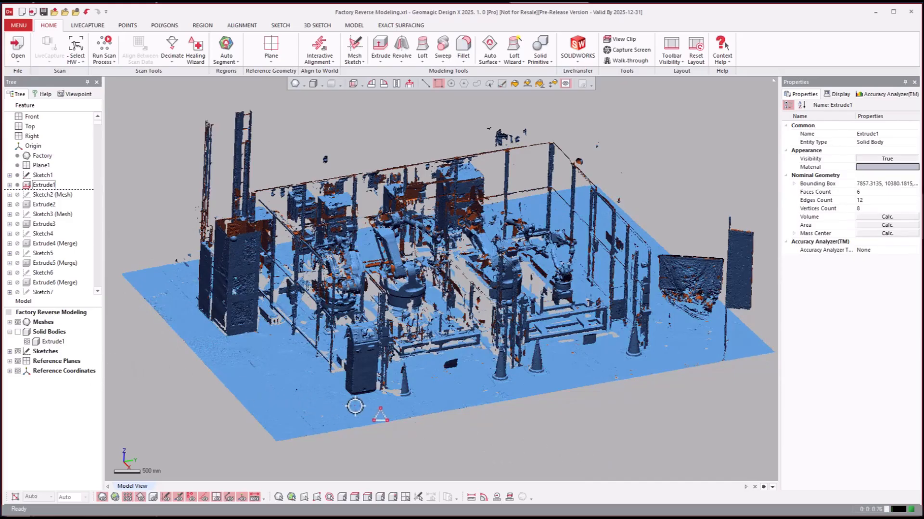
right_click_drag(355, 407, 116, 262)
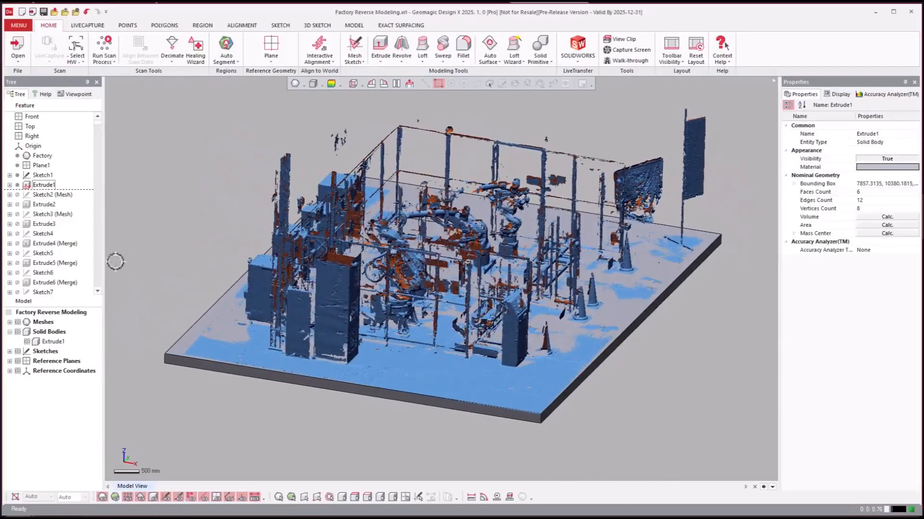
Step: Roll the feature history forward to Extrude2 so the fence posts are rebuilt on the floor slab
left_click(47, 205)
right_click(45, 205)
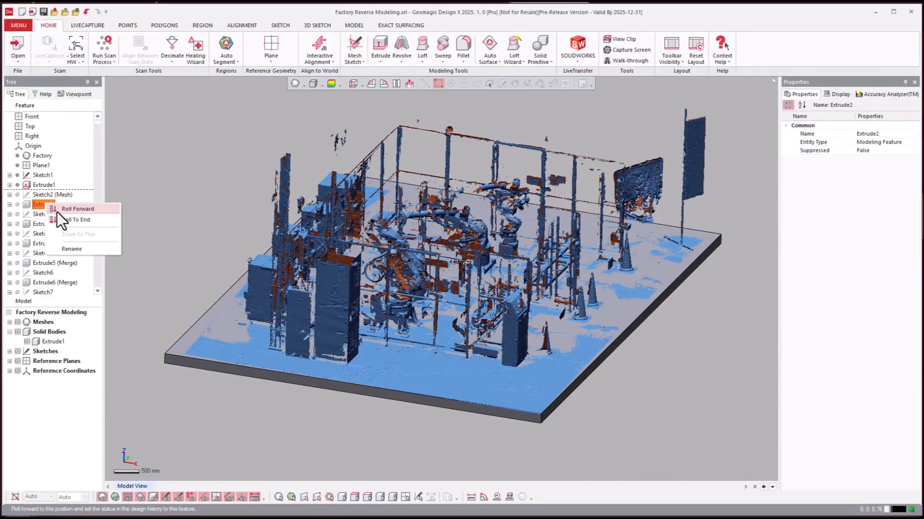
left_click(59, 210)
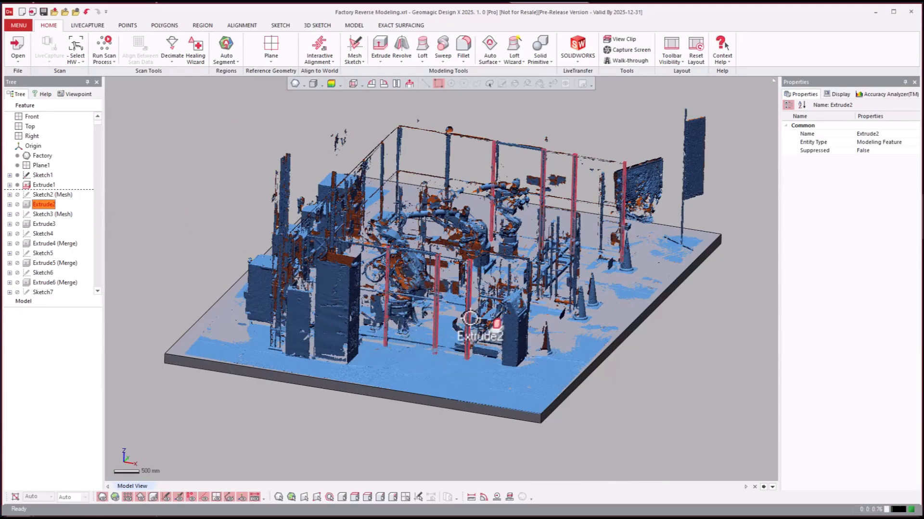
left_click(454, 277)
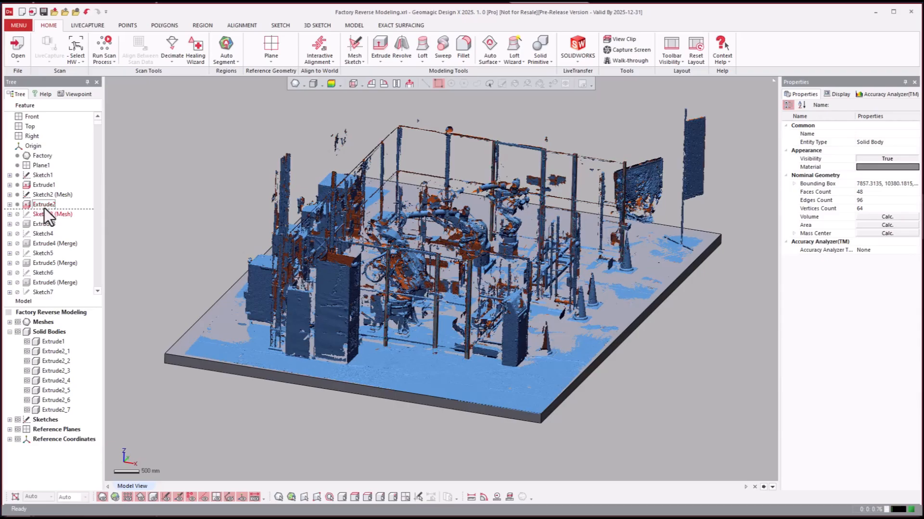
Step: Open Sketch2 (Mesh) for editing, hide the mesh and solid bodies, and view the sketch plane face-on, rotated a quarter turn
left_click(47, 195)
right_click(47, 195)
left_click(68, 201)
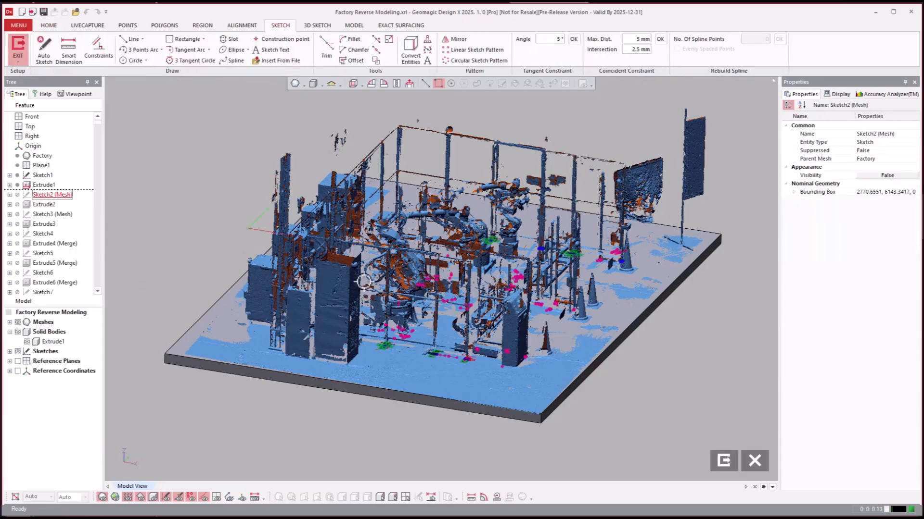
key("ctrl+1")
key("ctrl+5")
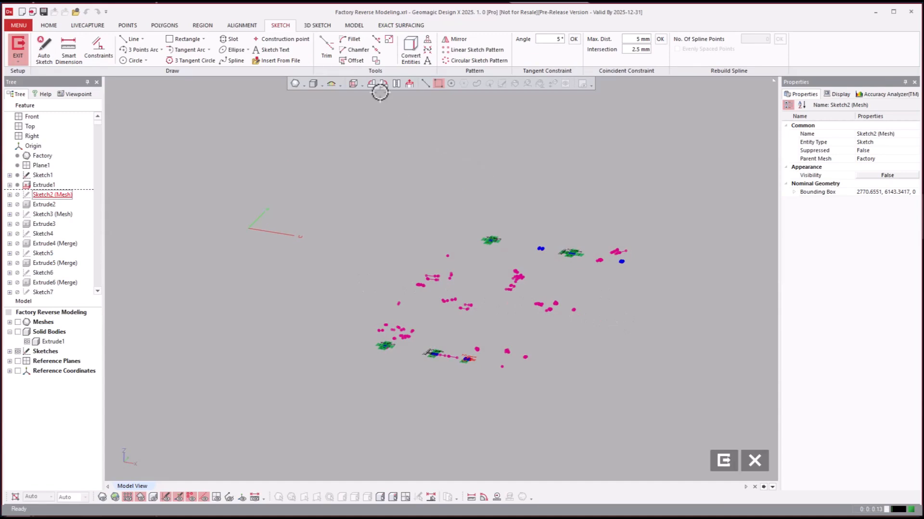
left_click(409, 82)
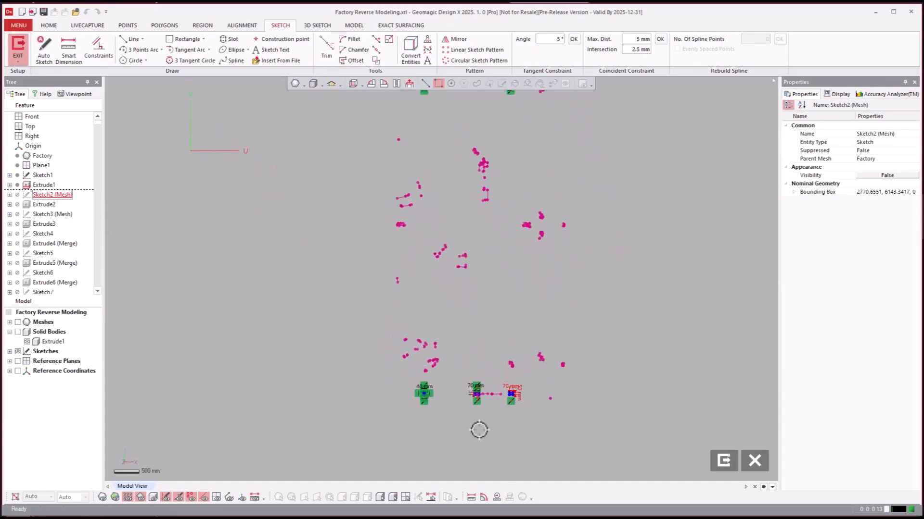
left_click(386, 88)
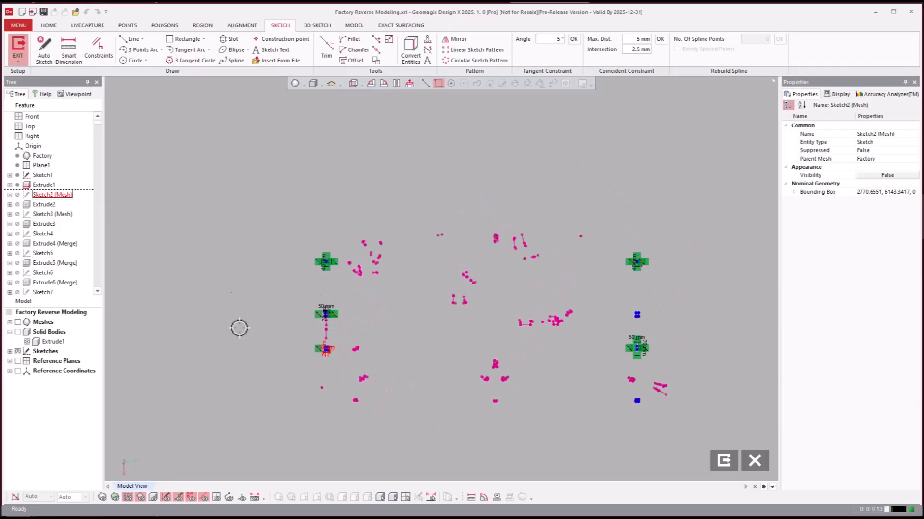
Step: Inspect a 50 × 70 mm fence post rectangle against its mesh section curves, briefly overlaying the scan mesh
scroll(282, 326, "up", 10)
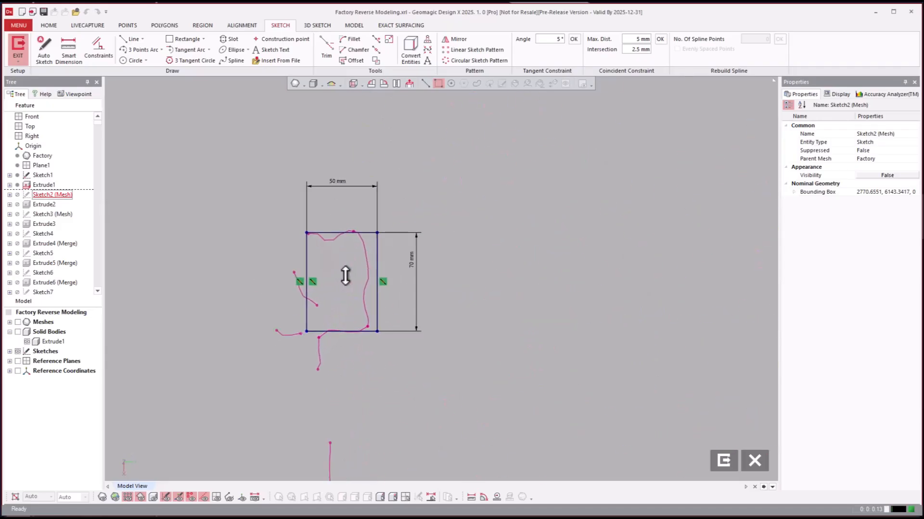
scroll(345, 275, "up", 3)
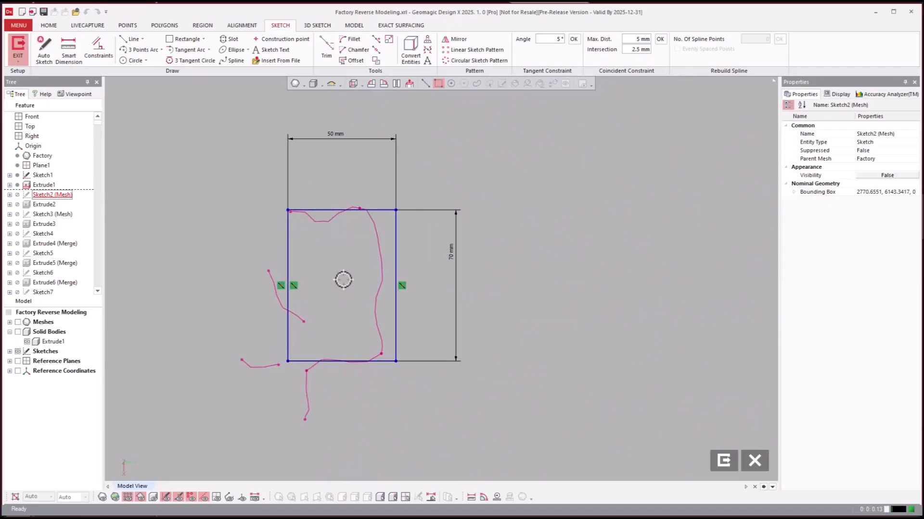
scroll(344, 280, "down", 1)
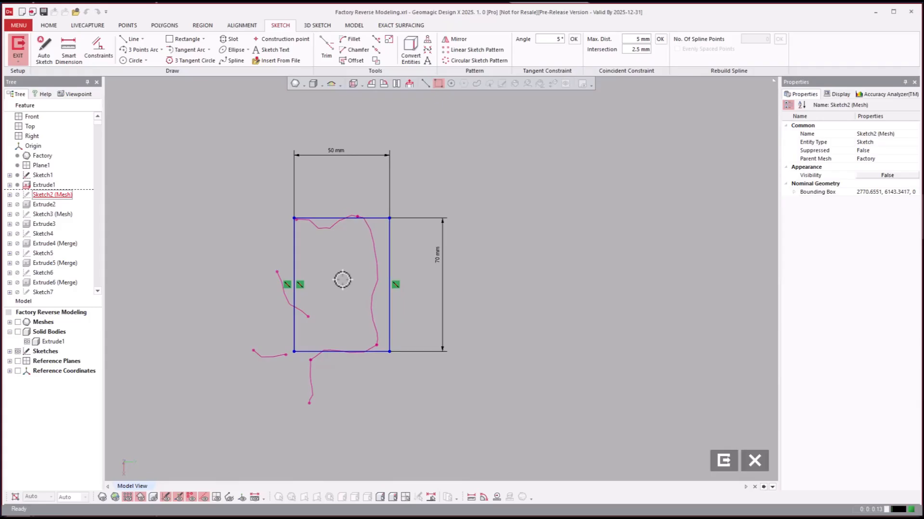
key("ctrl+1")
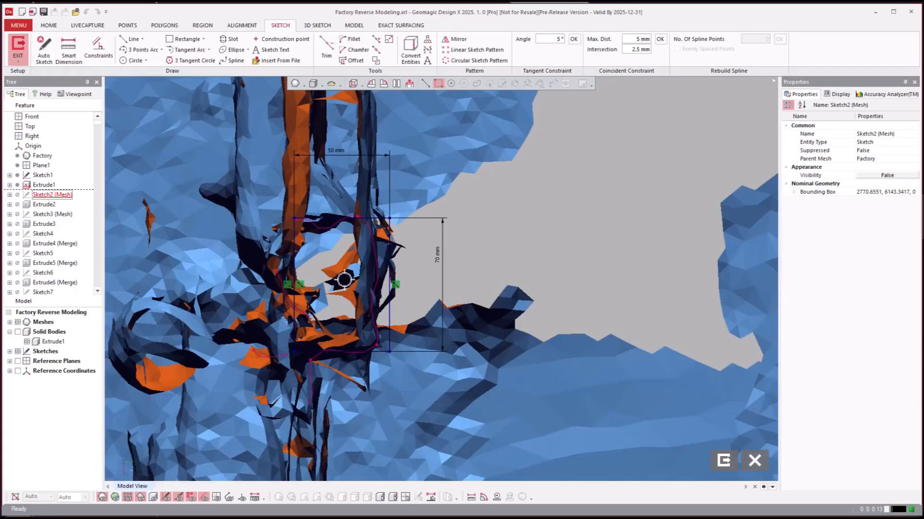
key("ctrl+1")
scroll(340, 281, "up", 7)
scroll(335, 291, "down", 20)
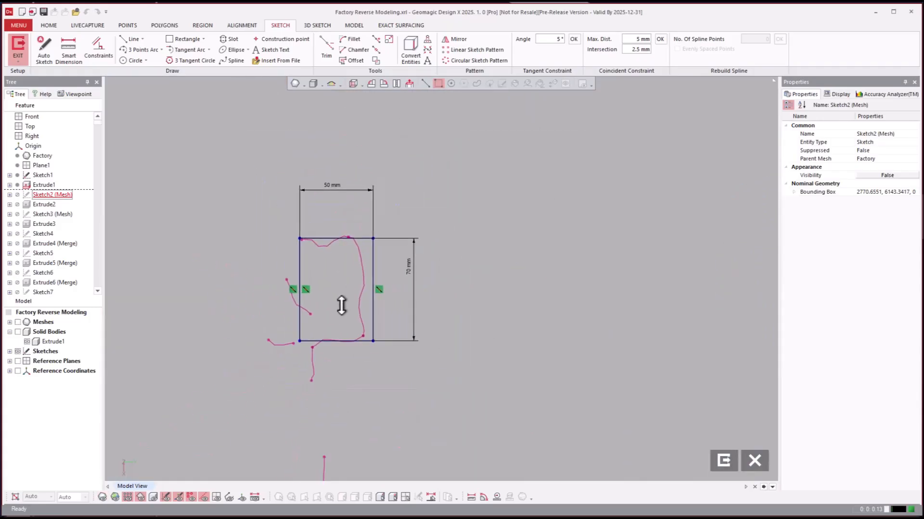
Step: Examine the other fence post rectangles and section curves across Sketch2 (Mesh), and exit the sketch
scroll(365, 289, "down", 2)
scroll(353, 423, "up", 7)
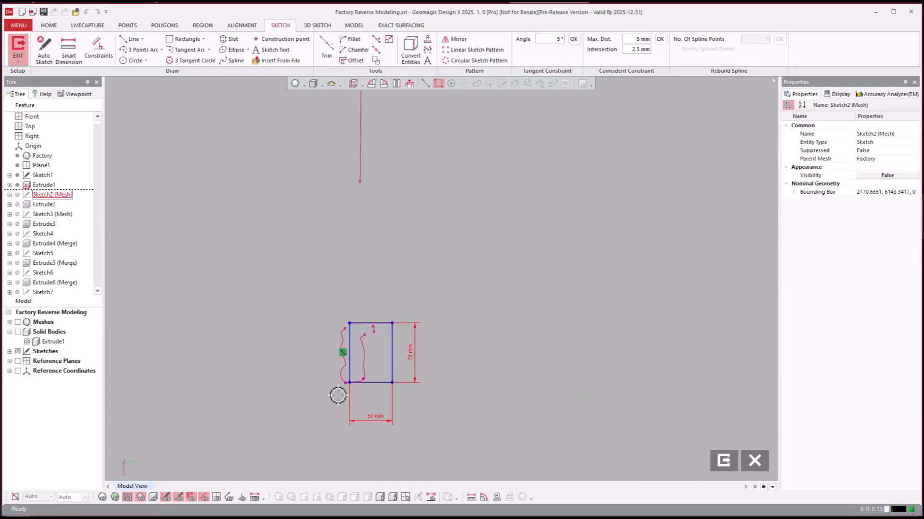
scroll(407, 307, "up", 3)
scroll(398, 290, "down", 12)
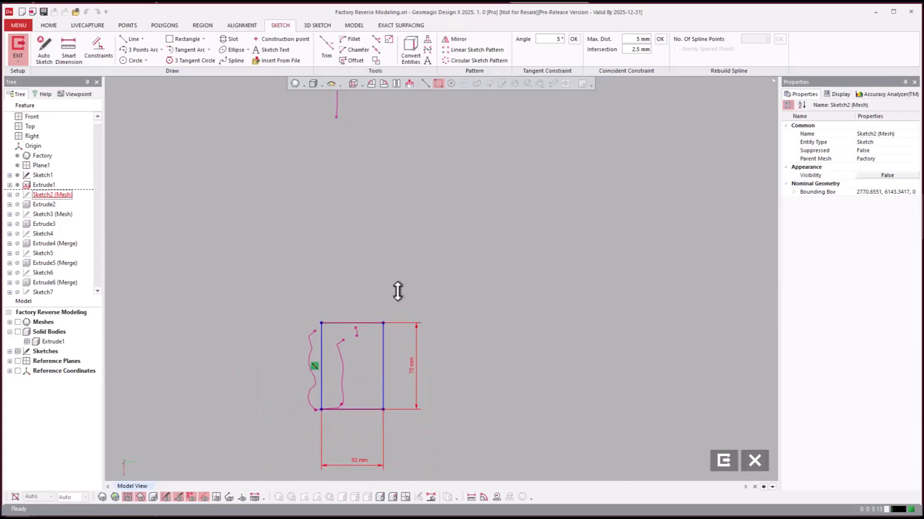
scroll(394, 231, "down", 3)
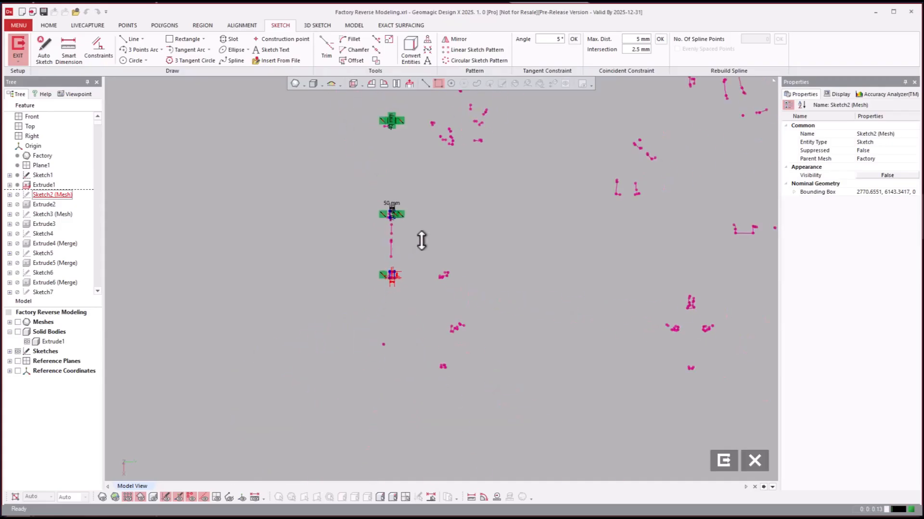
scroll(507, 239, "down", 4)
scroll(459, 181, "up", 9)
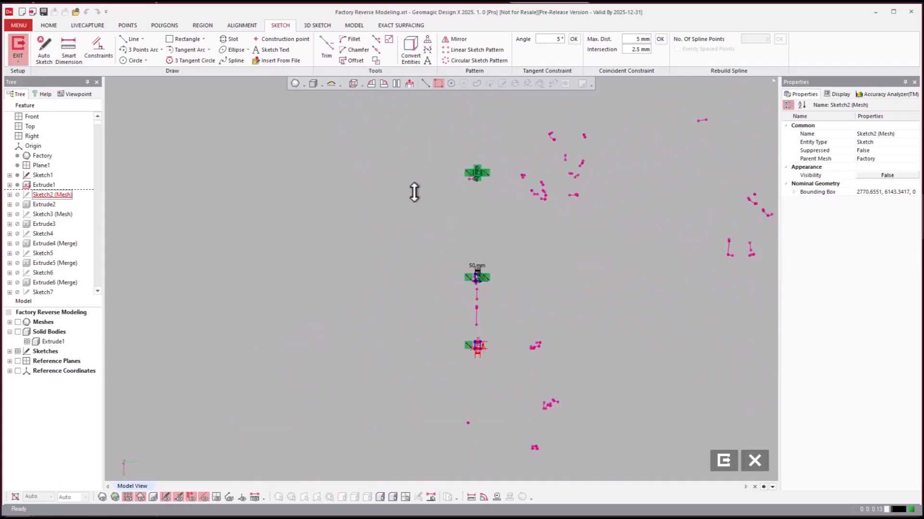
scroll(543, 190, "up", 3)
scroll(431, 121, "down", 6)
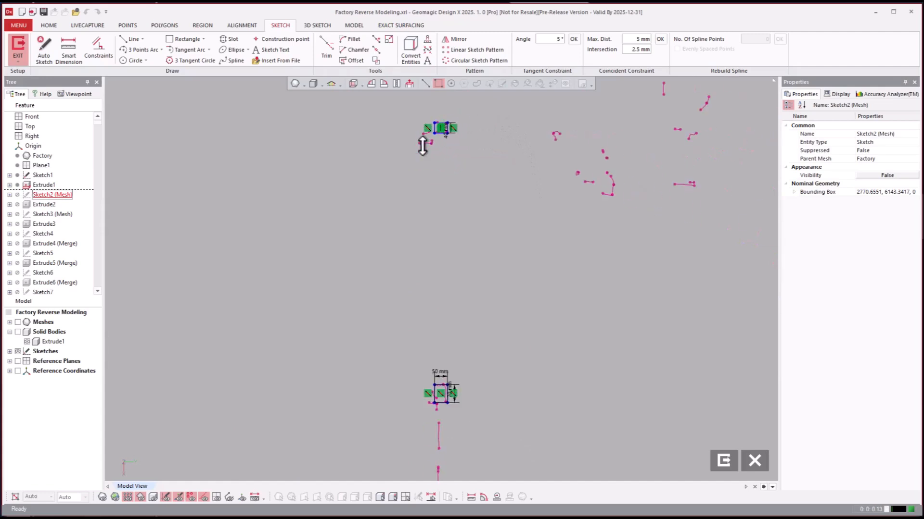
scroll(691, 216, "up", 5)
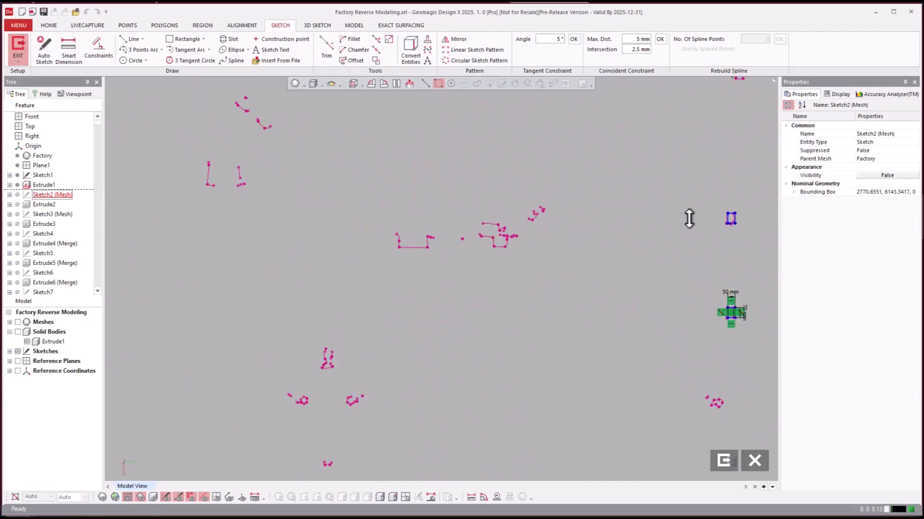
scroll(630, 221, "down", 5)
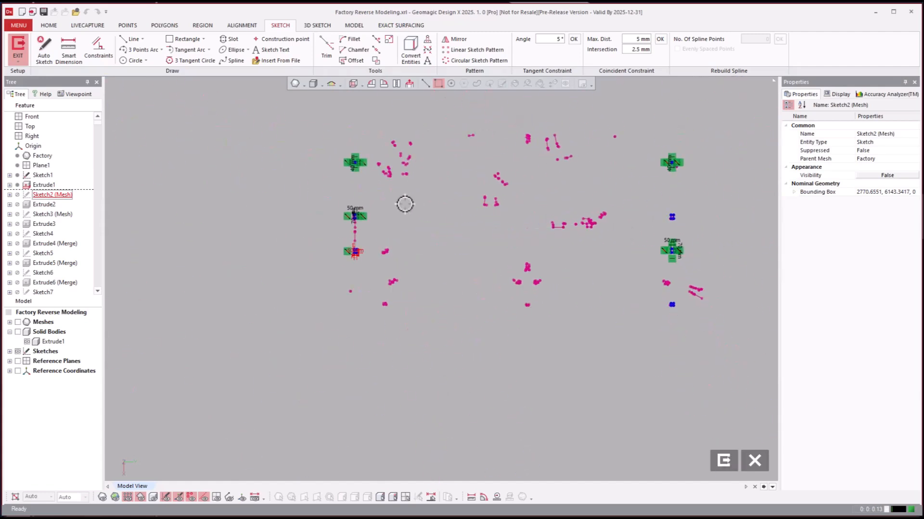
scroll(350, 201, "up", 4)
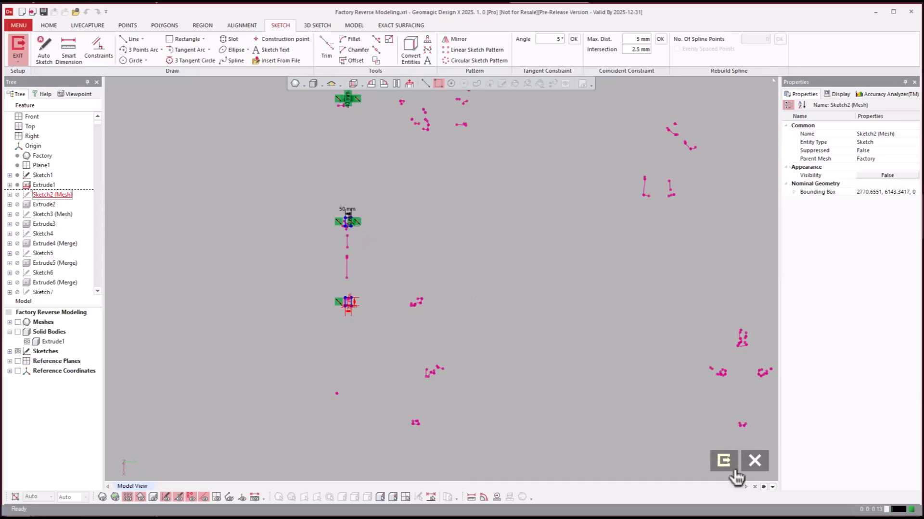
left_click(723, 460)
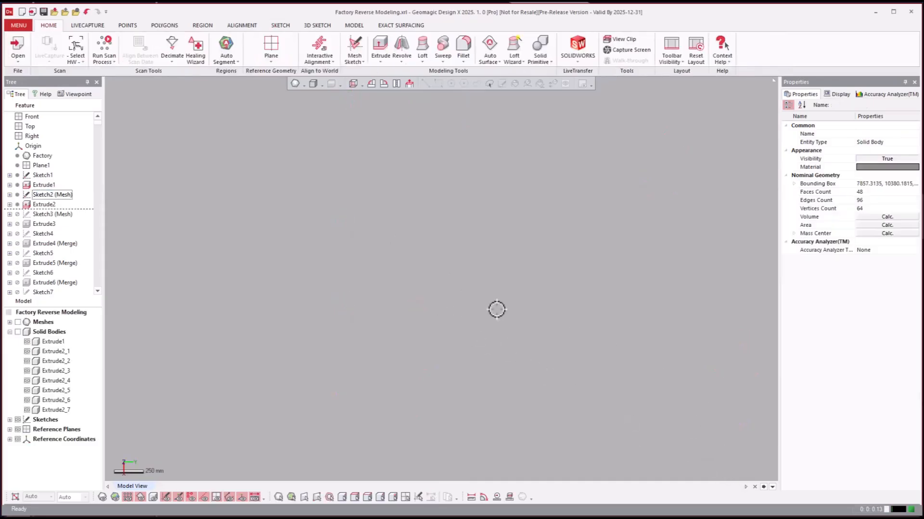
Step: Show the scan mesh and the solid bodies again in an oblique view of the whole cell
key("ctrl+1")
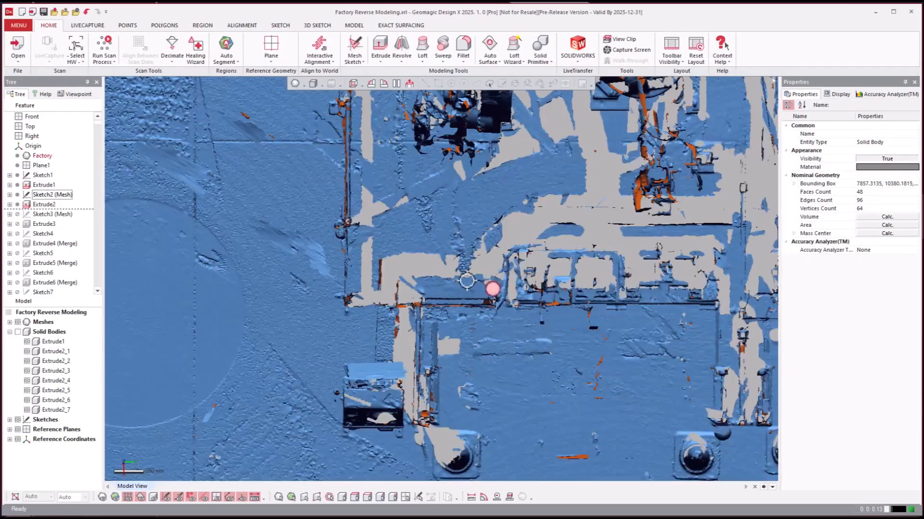
right_click_drag(490, 291, 377, 349)
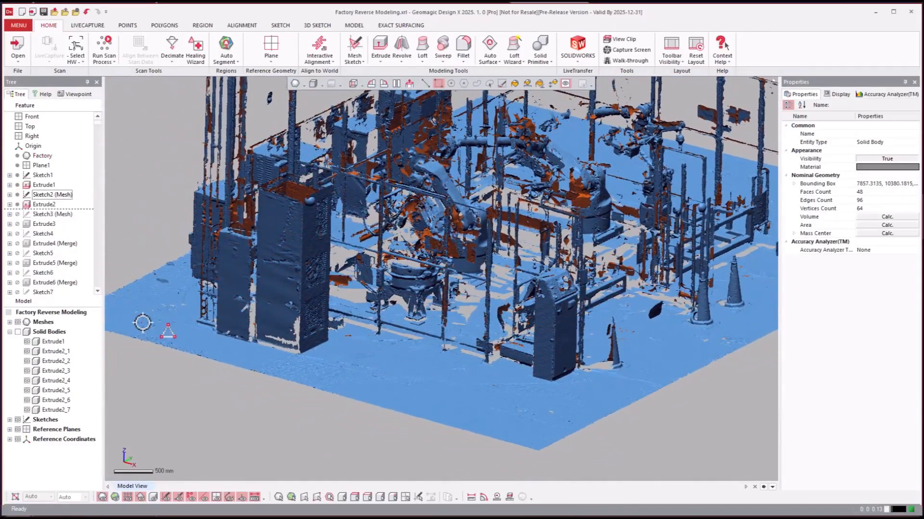
key("ctrl+5")
scroll(260, 423, "down", 2)
right_click_drag(264, 437, 265, 435)
Step: Roll the feature history forward to Extrude3 so the second set of fence posts is rebuilt
right_click(43, 224)
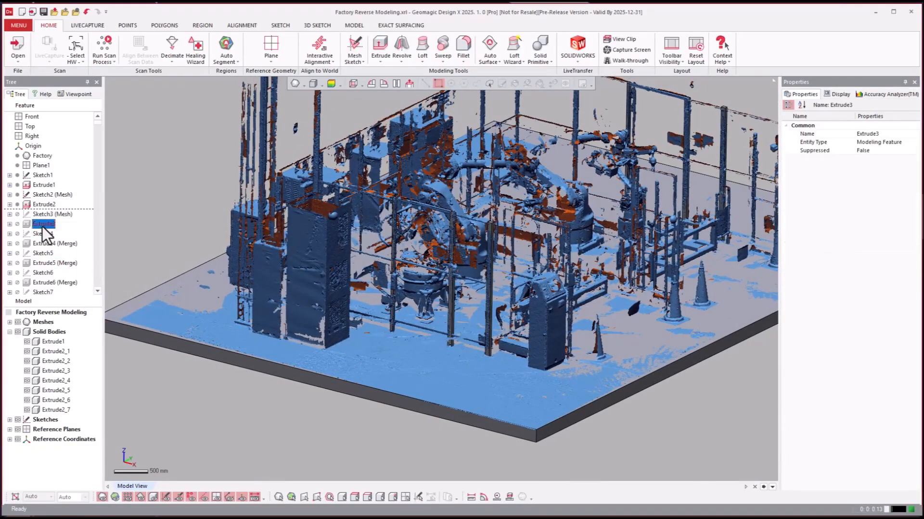
left_click(53, 234)
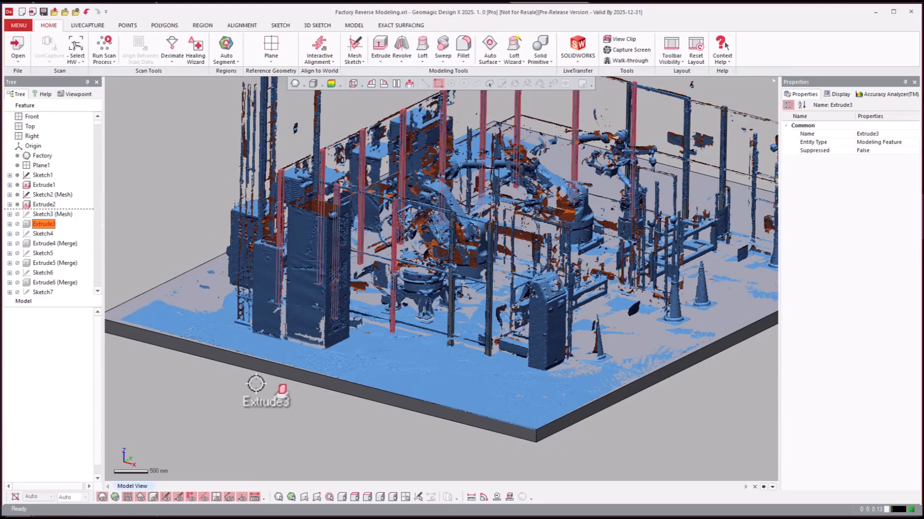
left_click(286, 405)
right_click_drag(286, 404, 577, 399)
Step: Compare the rebuilt fence posts with the scan by toggling the visibility of the mesh and solid bodies
key("ctrl+1")
key("ctrl+1")
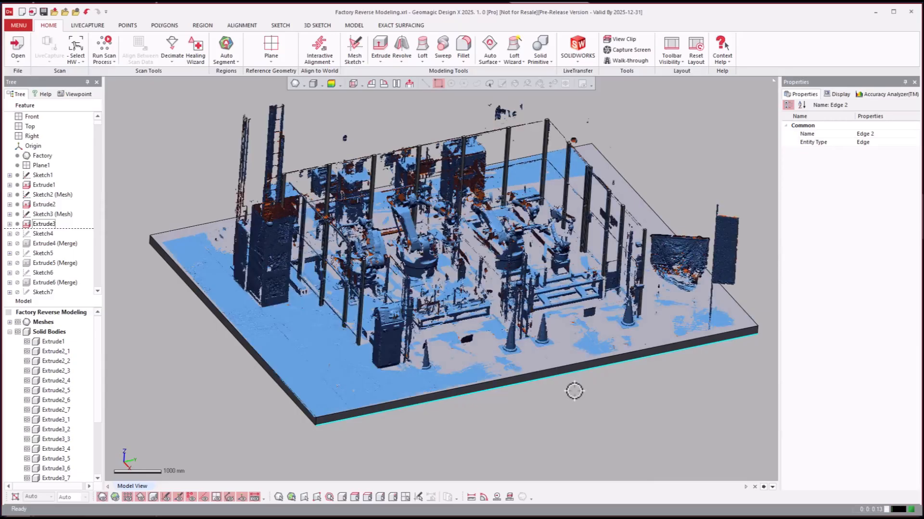
key("ctrl+1")
key("ctrl+5")
key("ctrl+5")
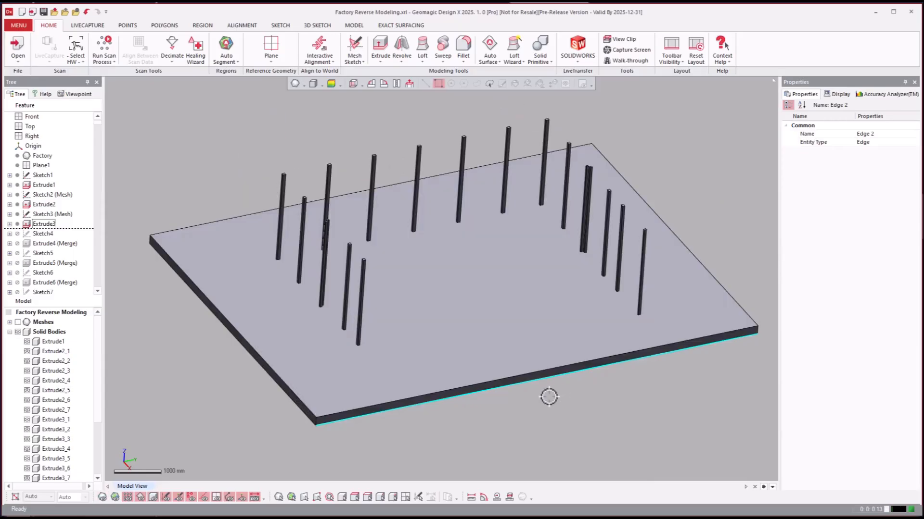
key("ctrl+1")
Step: Examine how the extruded fence posts follow the scanned fence around the robot cell from several angles
mouse_move(611, 433)
right_mouse_down()
mouse_move(597, 420)
mouse_move(578, 423)
mouse_move(604, 424)
right_mouse_up()
scroll(590, 419, "up", 1)
scroll(578, 423, "up", 1)
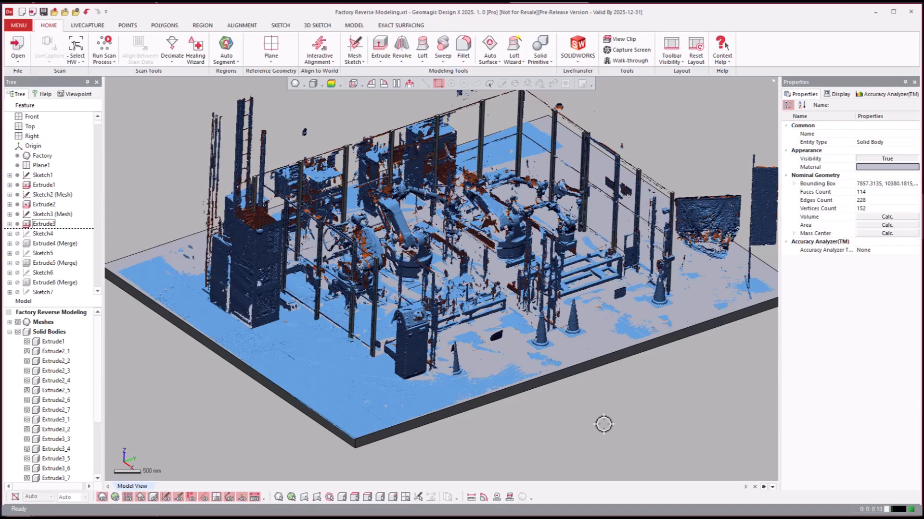
right_click_drag(604, 424, 595, 373)
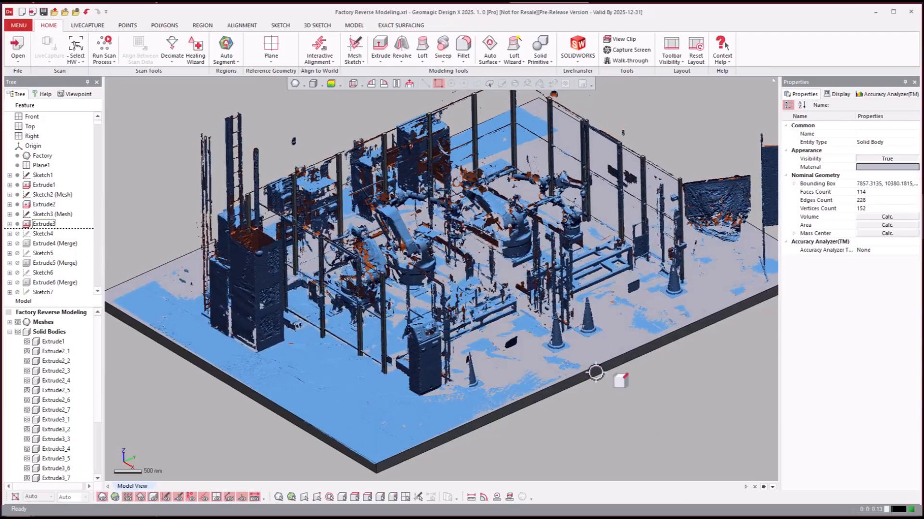
scroll(412, 346, "up", 5)
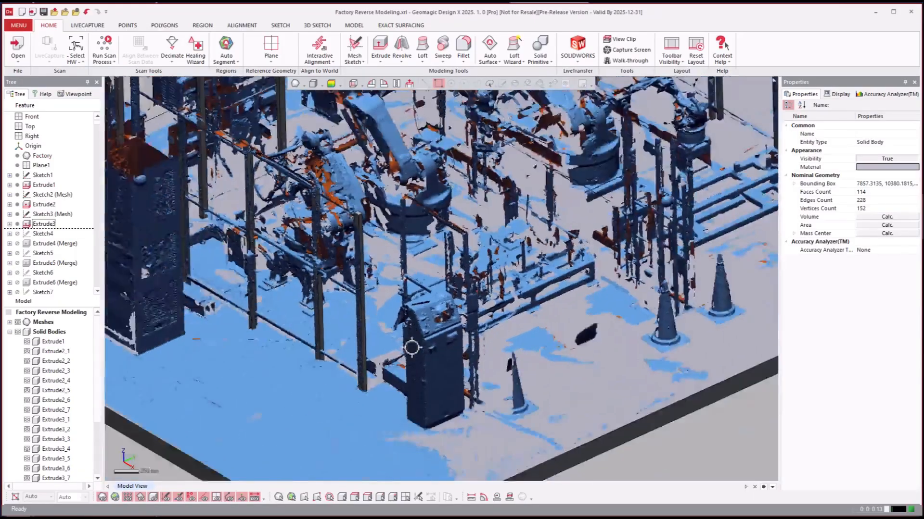
scroll(421, 342, "down", 5)
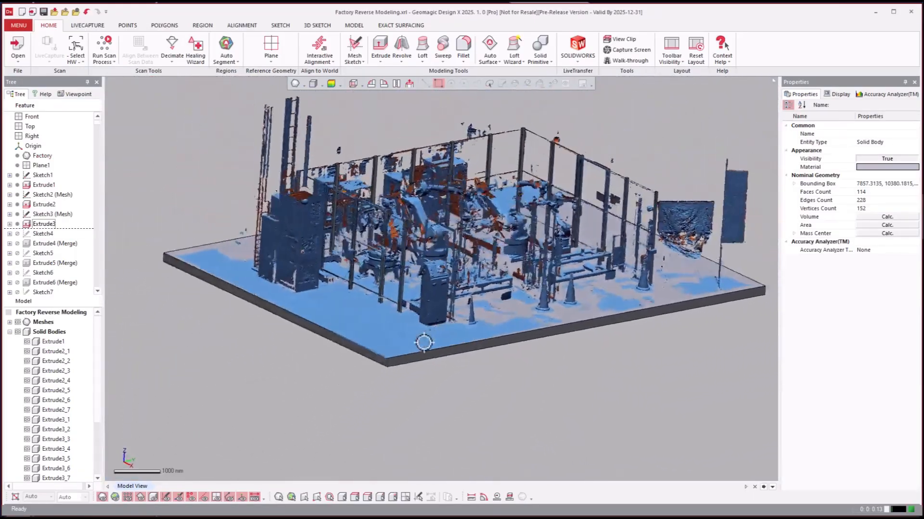
mouse_move(423, 343)
right_mouse_down()
mouse_move(425, 360)
mouse_move(435, 338)
right_mouse_up()
scroll(428, 341, "up", 2)
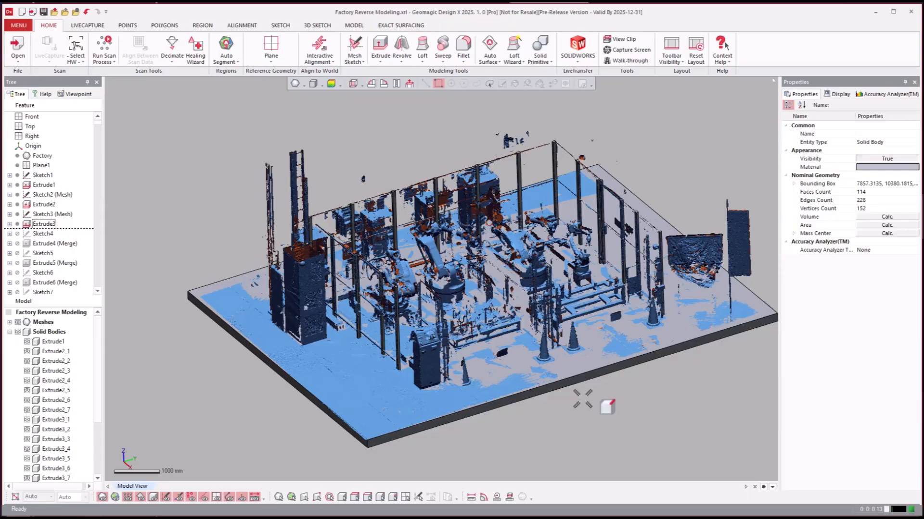
right_click_drag(583, 399, 566, 391)
scroll(576, 399, "up", 1)
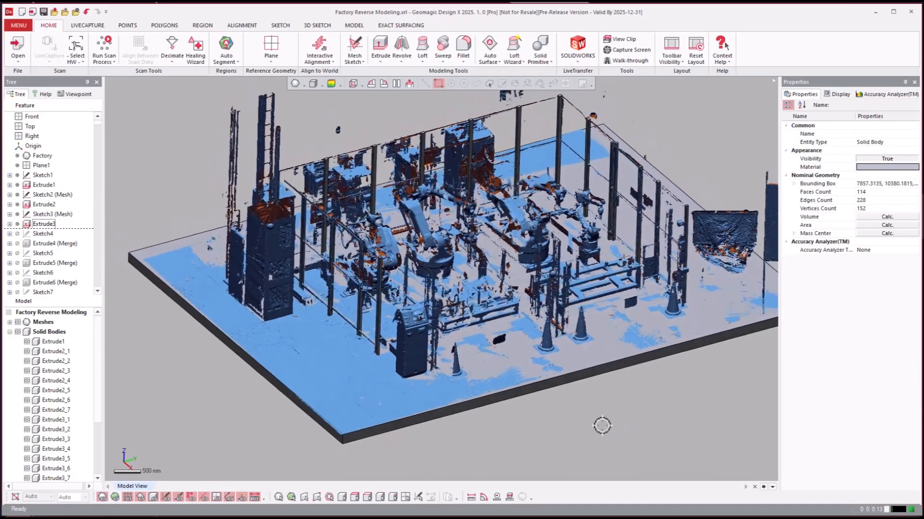
mouse_move(601, 426)
right_mouse_down()
mouse_move(591, 422)
mouse_move(596, 414)
right_mouse_up()
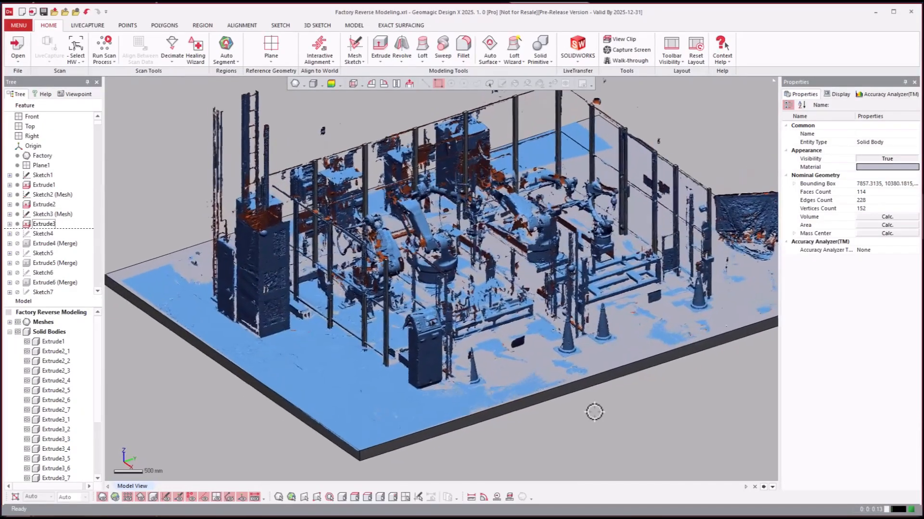
Step: Examine the posts and slab without the scan mesh, and the scan mesh without solid bodies to inspect the fence rails
key("ctrl+1")
key("ctrl+1")
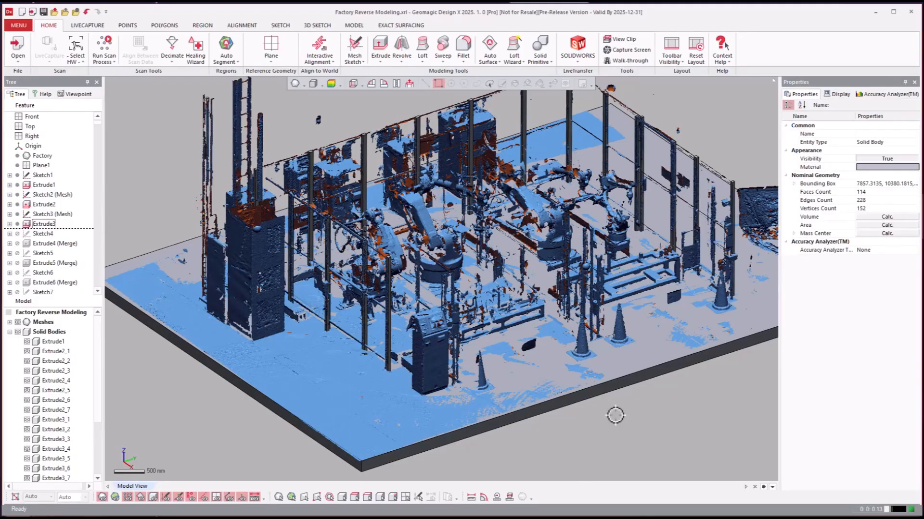
key("ctrl+1")
key("ctrl+1")
key("ctrl+1")
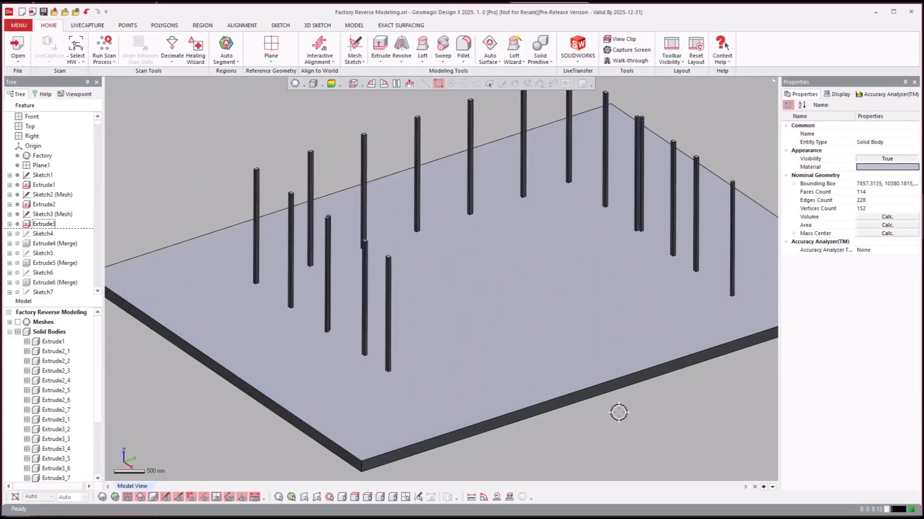
key("ctrl+5")
key("ctrl+5")
key("ctrl+1")
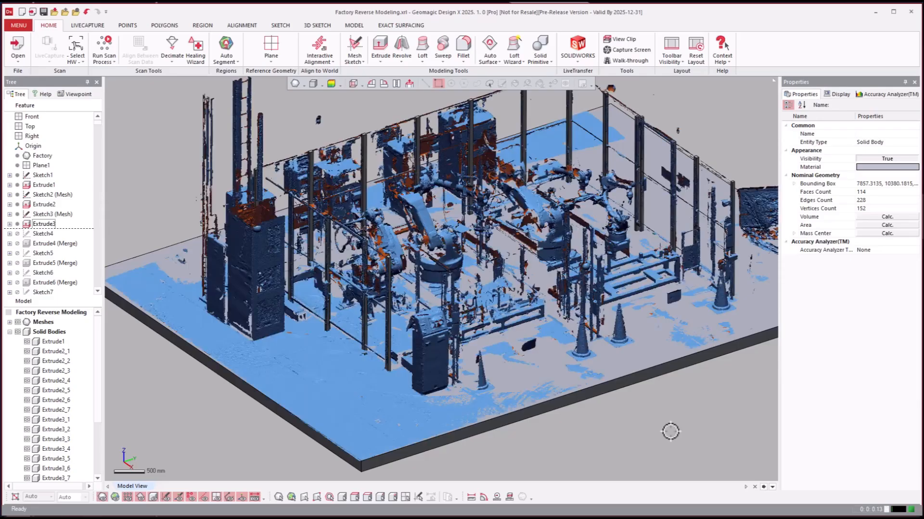
key("ctrl+5")
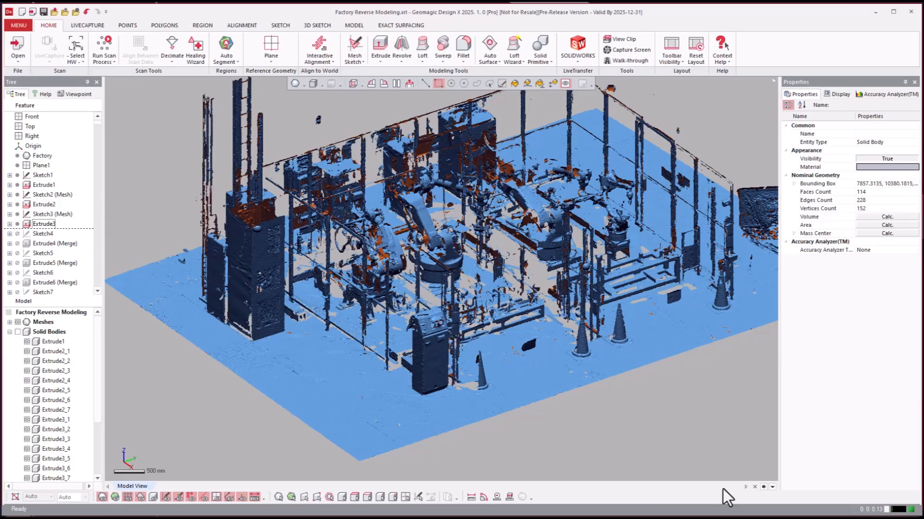
scroll(646, 423, "down", 2)
mouse_move(646, 423)
right_mouse_down()
mouse_move(606, 447)
mouse_move(643, 406)
mouse_move(651, 414)
right_mouse_up()
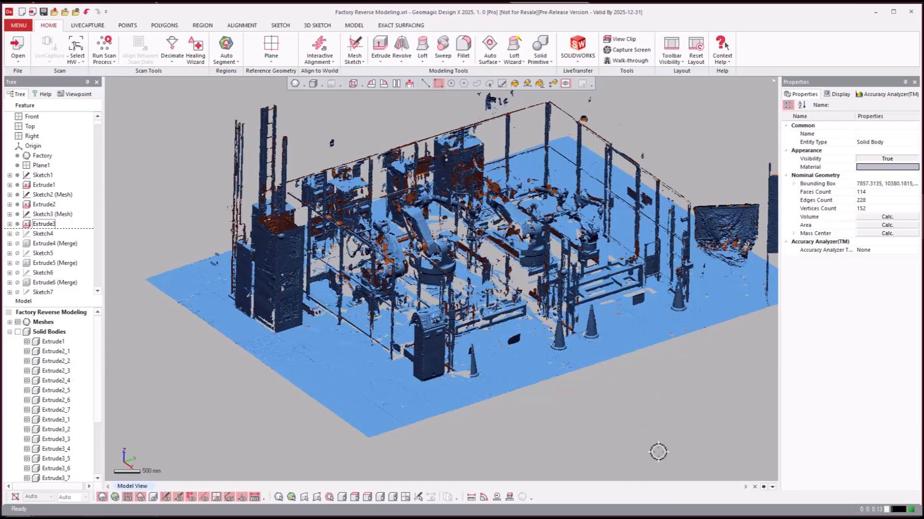
right_click_drag(584, 407, 610, 411)
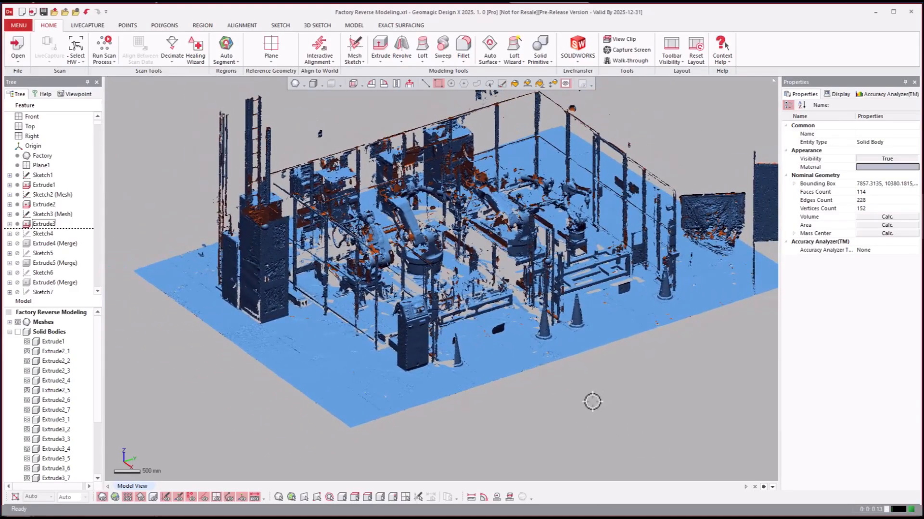
scroll(590, 414, "down", 1)
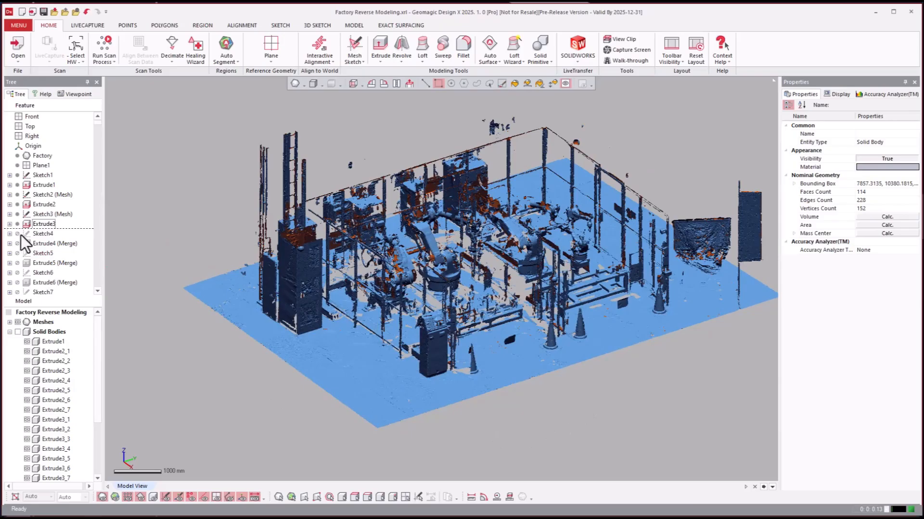
Step: Roll the feature history forward to Extrude4 (Merge) and highlight its horizontal rails between the fence posts
right_click(30, 246)
left_click(44, 251)
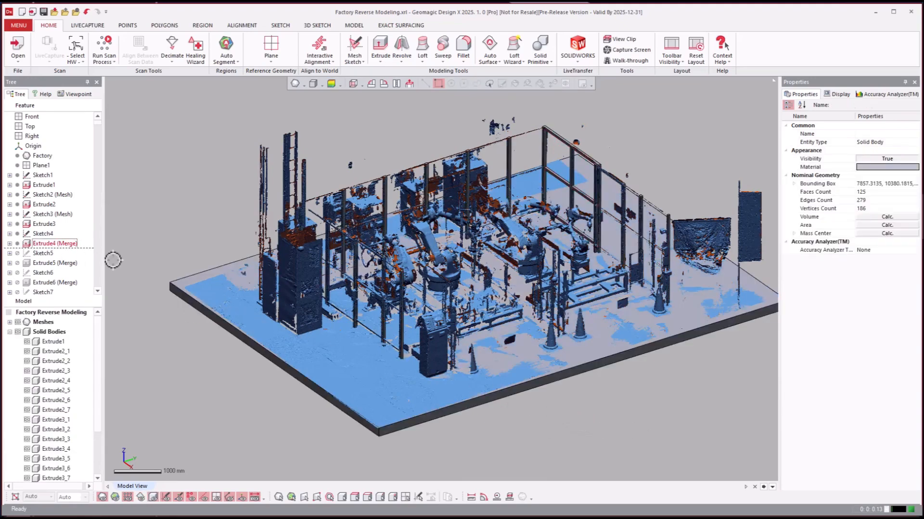
scroll(113, 260, "up", 2)
left_click(53, 244)
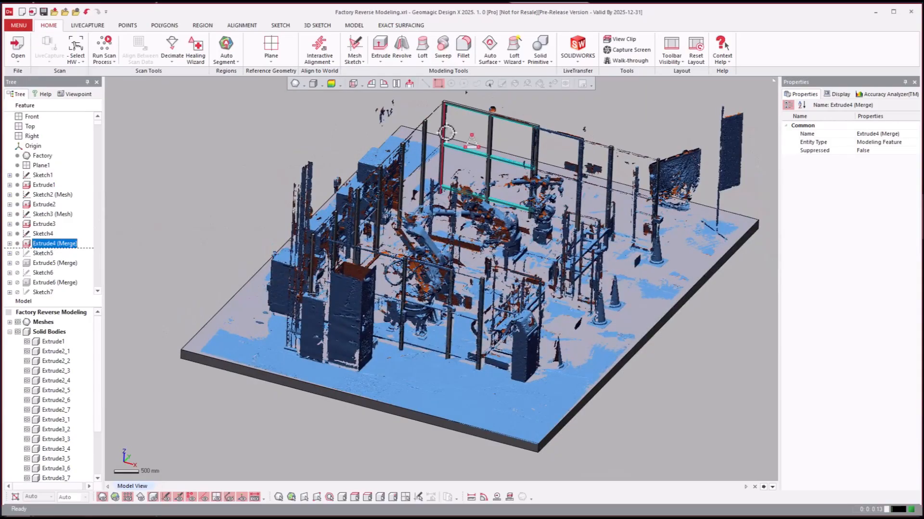
Step: Open Sketch4 for editing and hide the scan mesh and solid bodies to isolate the rail profiles
right_click(43, 233)
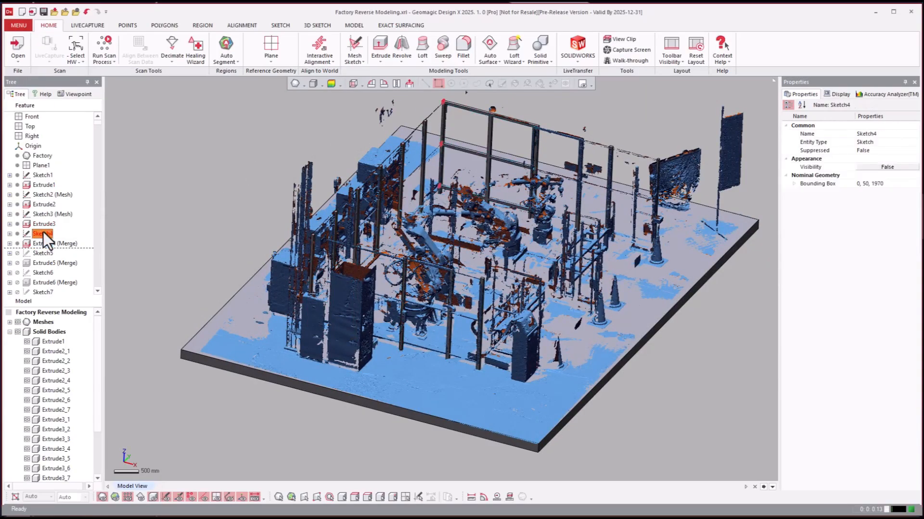
left_click(60, 238)
scroll(455, 186, "up", 8)
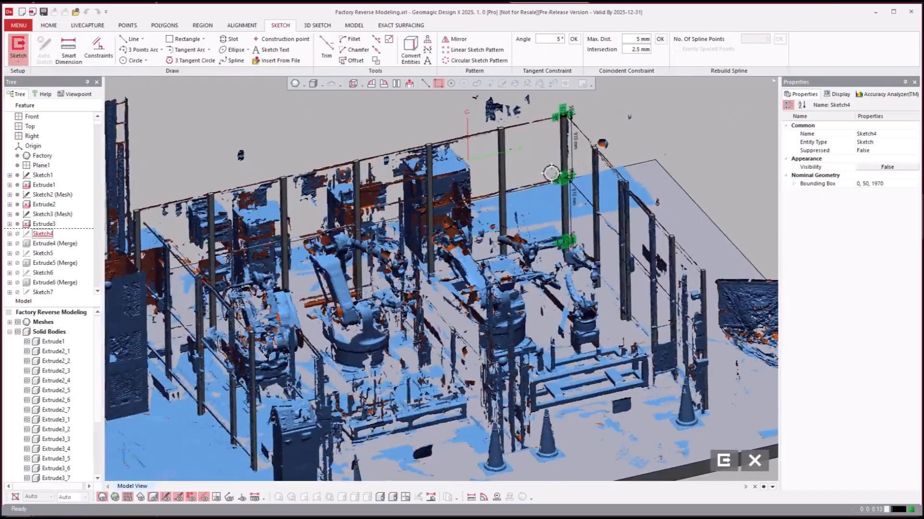
right_click_drag(552, 173, 524, 184)
key("ctrl+1")
key("ctrl+5")
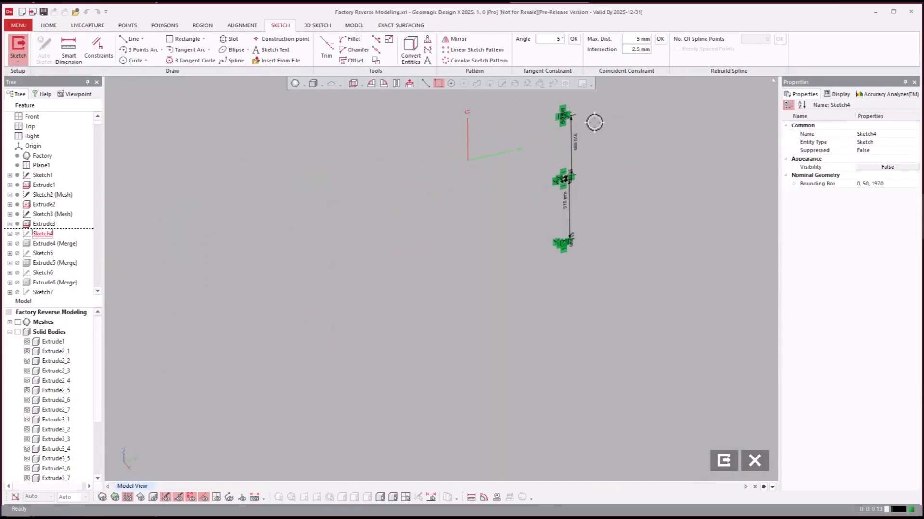
mouse_move(594, 123)
right_mouse_down()
mouse_move(572, 161)
mouse_move(670, 195)
right_mouse_up()
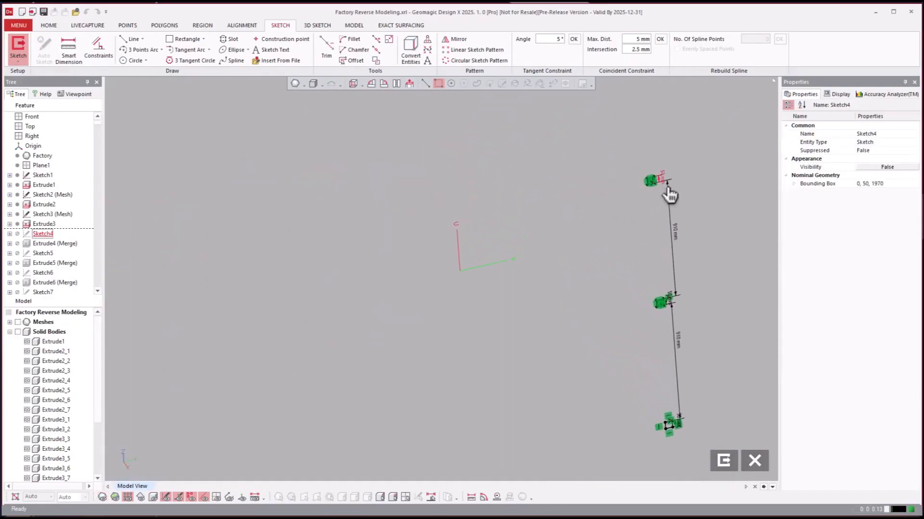
Step: Inspect the three rail profiles and their spacing in Sketch4, restore the mesh and solid bodies, and exit the sketch
scroll(666, 188, "up", 7)
scroll(638, 167, "down", 6)
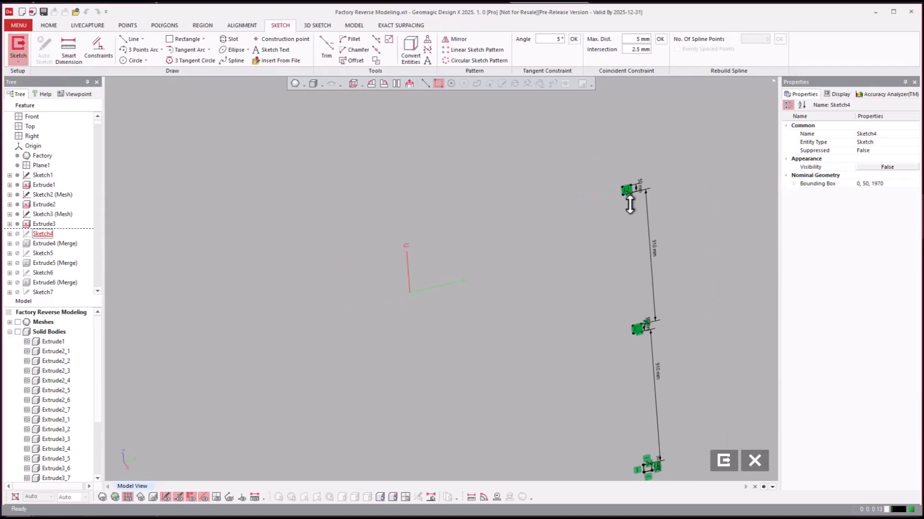
scroll(630, 204, "down", 4)
key("ctrl+1")
key("ctrl+5")
scroll(635, 208, "down", 3)
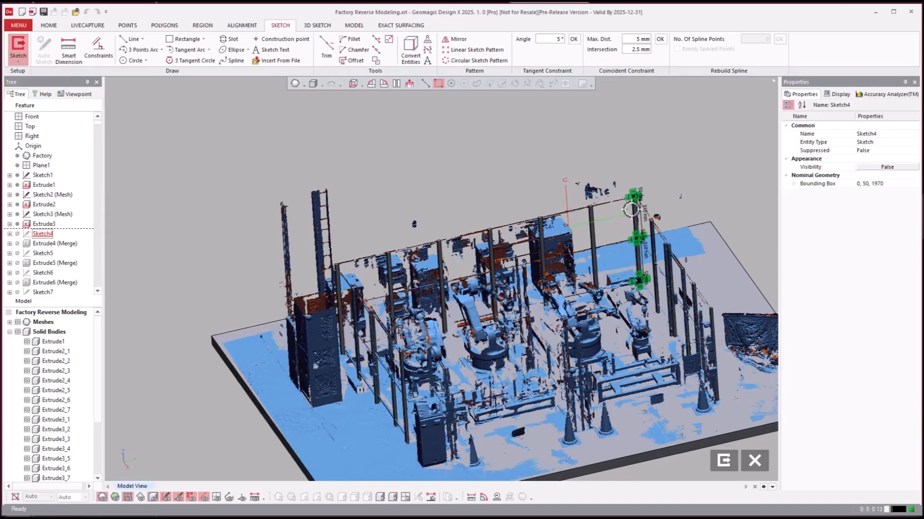
right_click_drag(635, 209, 729, 396)
left_click(722, 465)
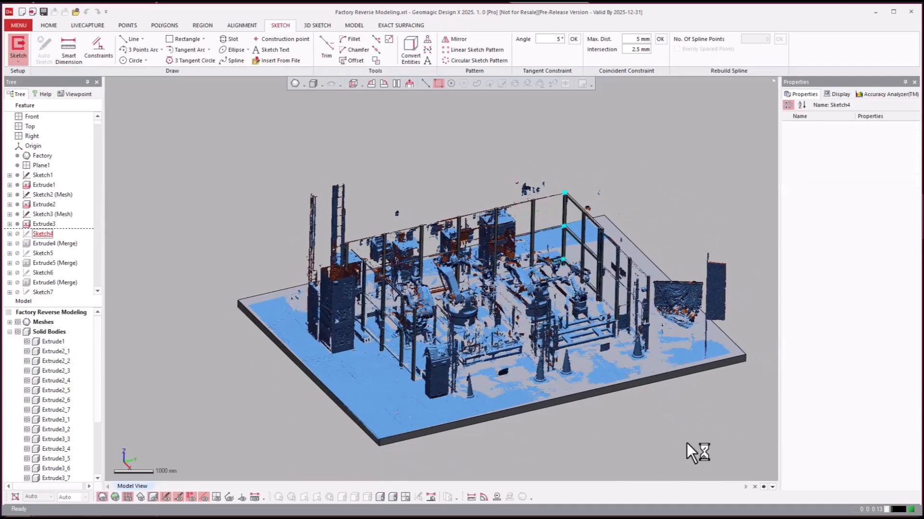
Step: Roll the feature history forward to Extrude6 (Merge) so the next run of fence rails is rebuilt
left_click(43, 282)
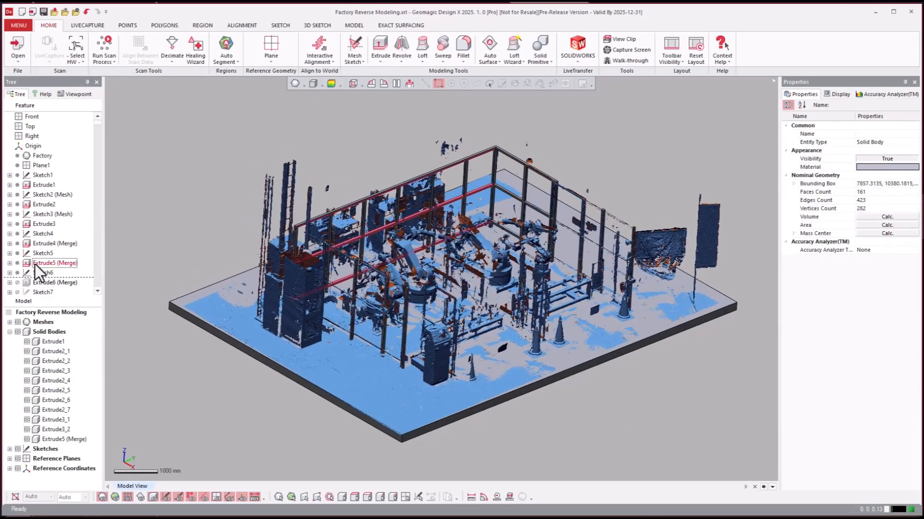
left_click(34, 264)
left_click(37, 282)
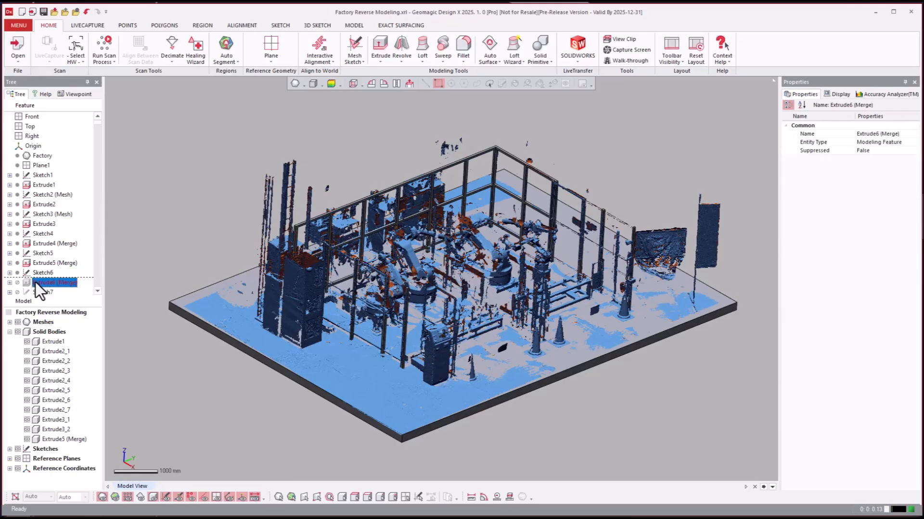
right_click(37, 282)
left_click(46, 287)
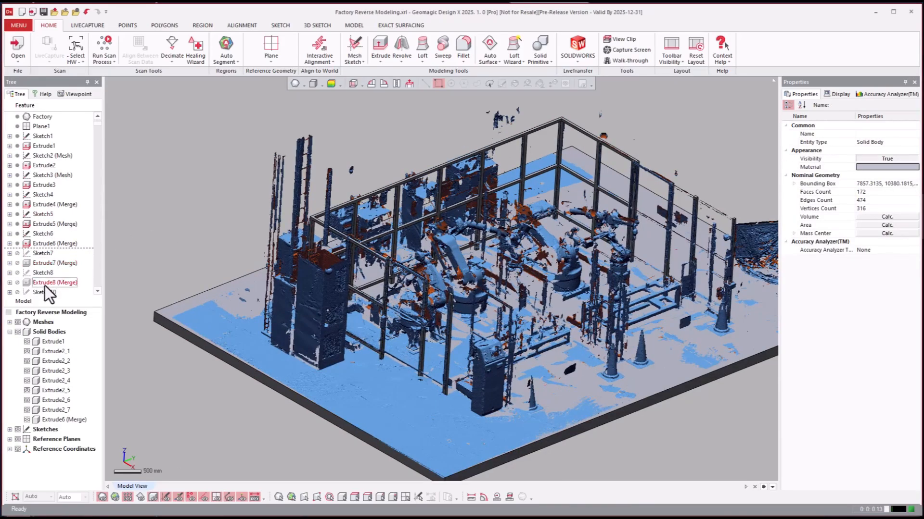
Step: Roll the feature history forward to Extrude9 and view its low blocks on the floor inside the fence
left_click(45, 285)
scroll(45, 286, "down", 2)
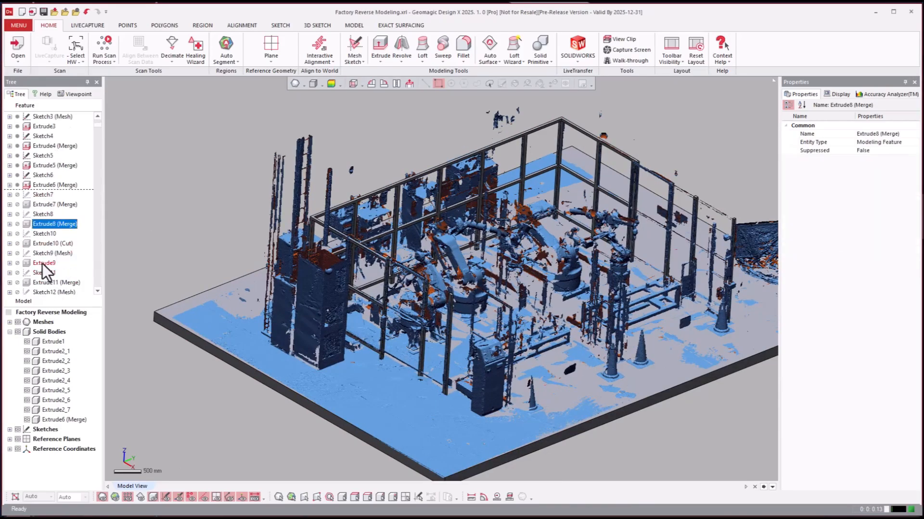
right_click(42, 265)
left_click(58, 270)
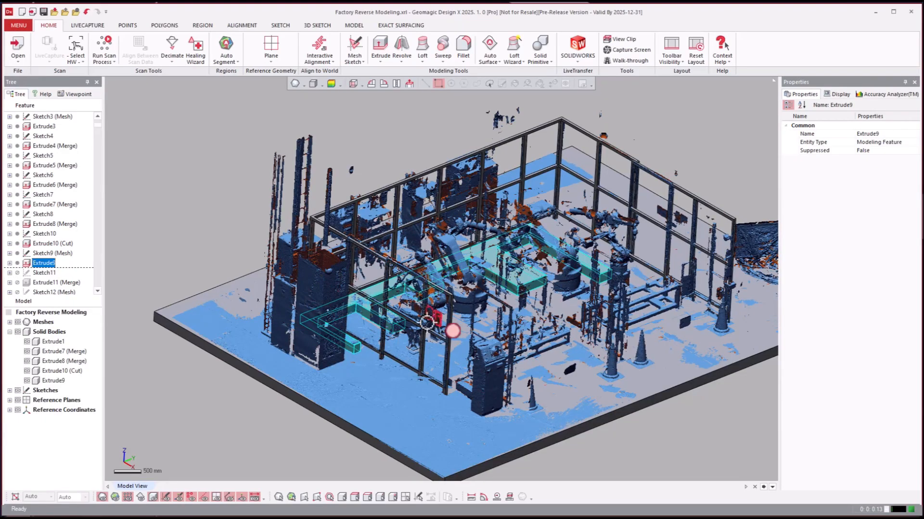
left_click(284, 456)
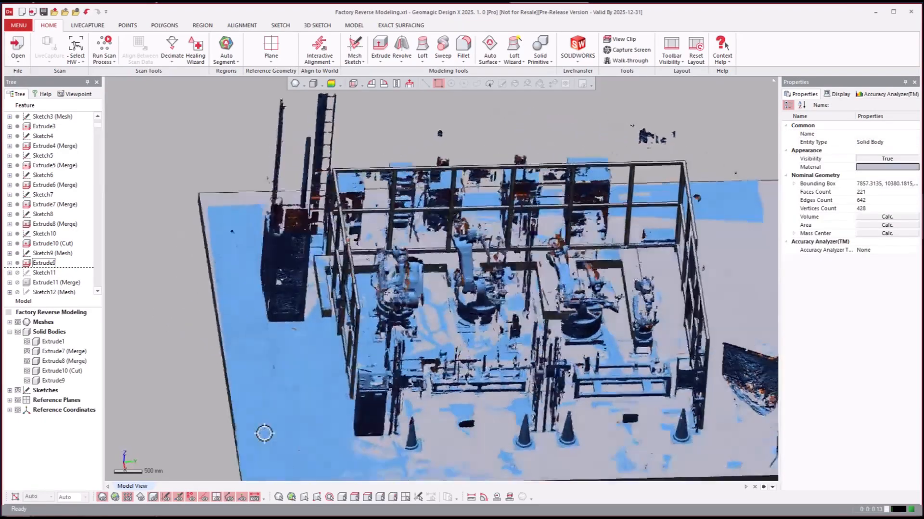
Step: Hide the solid bodies to examine the scan mesh of the cell floor from above, then restore the bodies
right_click_drag(263, 434, 290, 311)
key("ctrl+1")
key("ctrl+1")
key("ctrl+5")
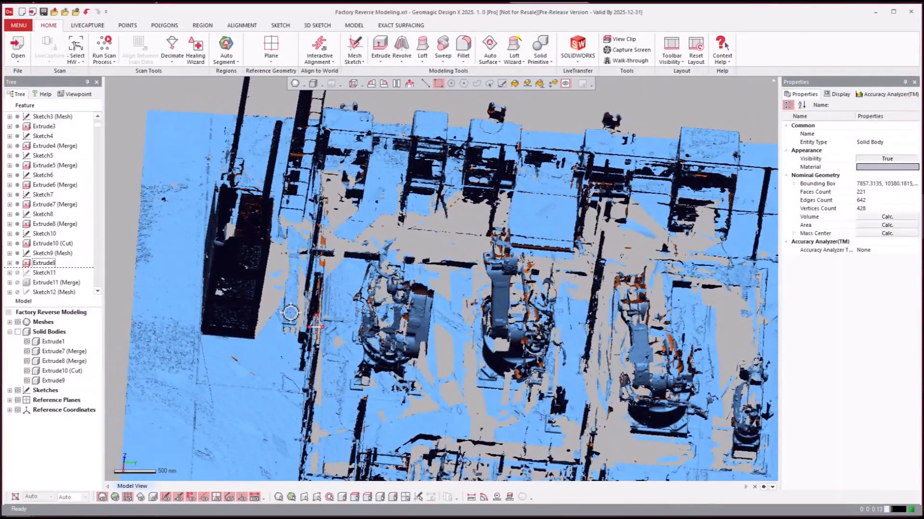
right_click_drag(465, 253, 395, 310)
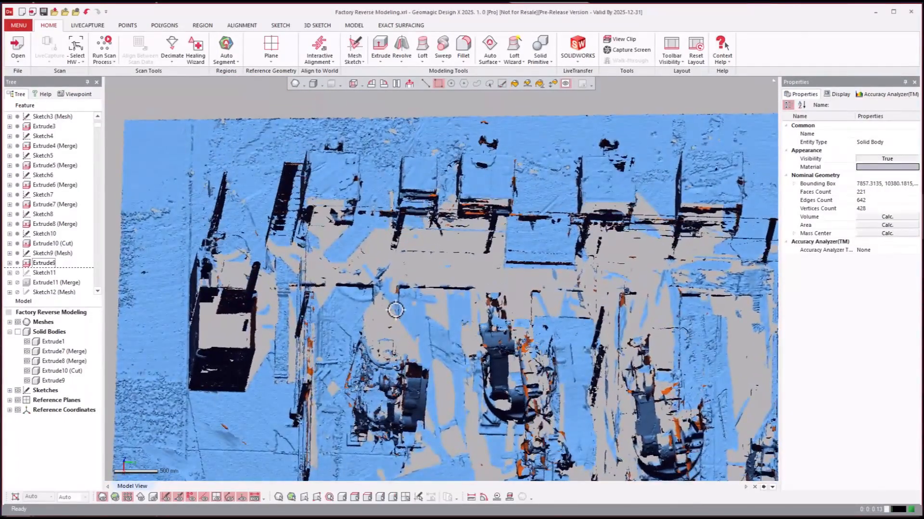
key("ctrl+1")
key("ctrl+1")
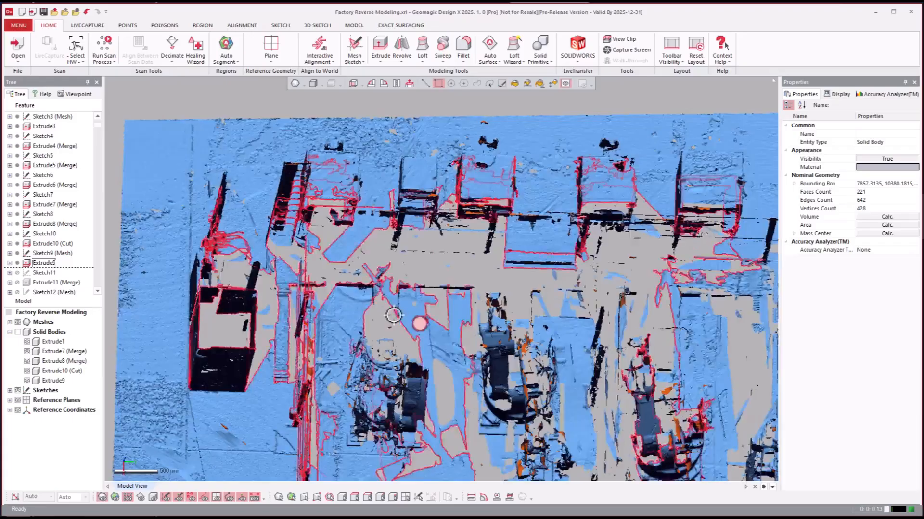
key("ctrl+5")
right_click_drag(387, 324, 196, 325)
Step: Roll the feature history forward to Extrude15 (Merge)
left_click(54, 283)
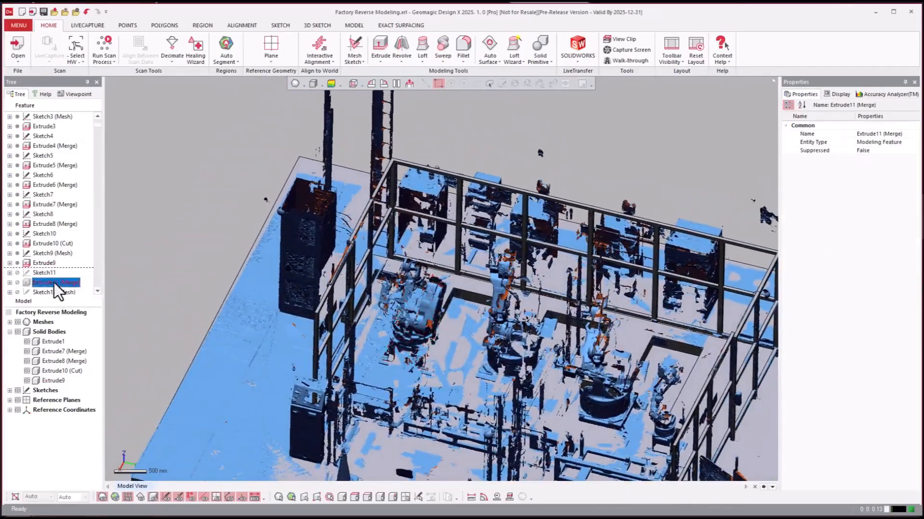
scroll(55, 283, "down", 3)
left_click(40, 272)
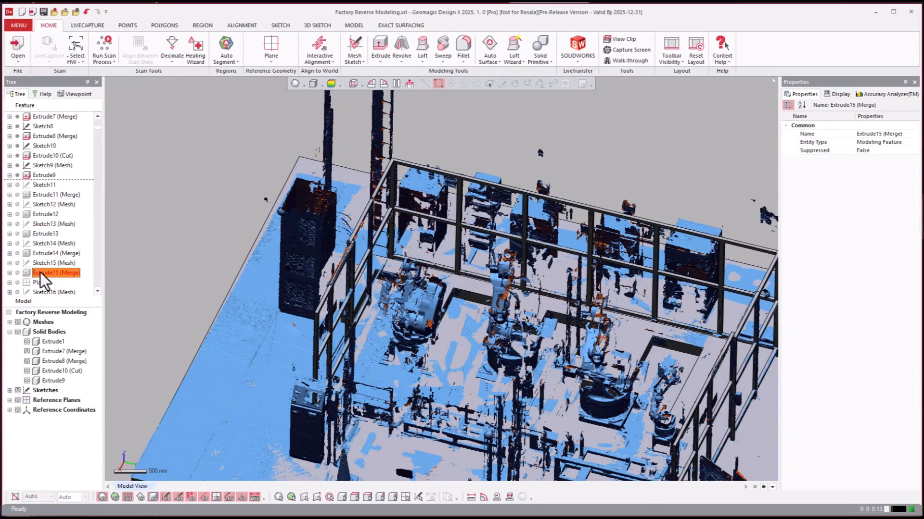
right_click(41, 273)
left_click(62, 282)
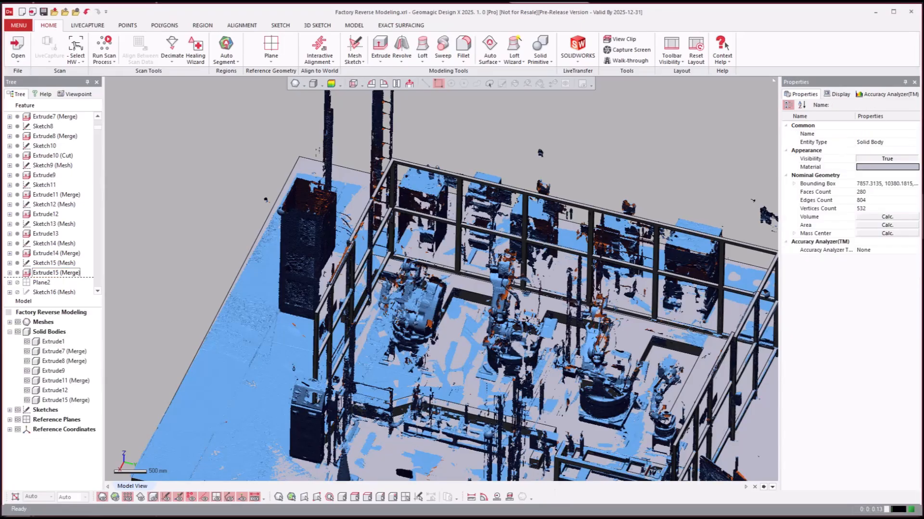
Step: Hide the scan mesh, highlight Extrude15, Extrude14, Extrude13 and Extrude12 to examine the table frame and angled floor block, and restore the mesh
right_click_drag(191, 238, 308, 342)
left_click(54, 273)
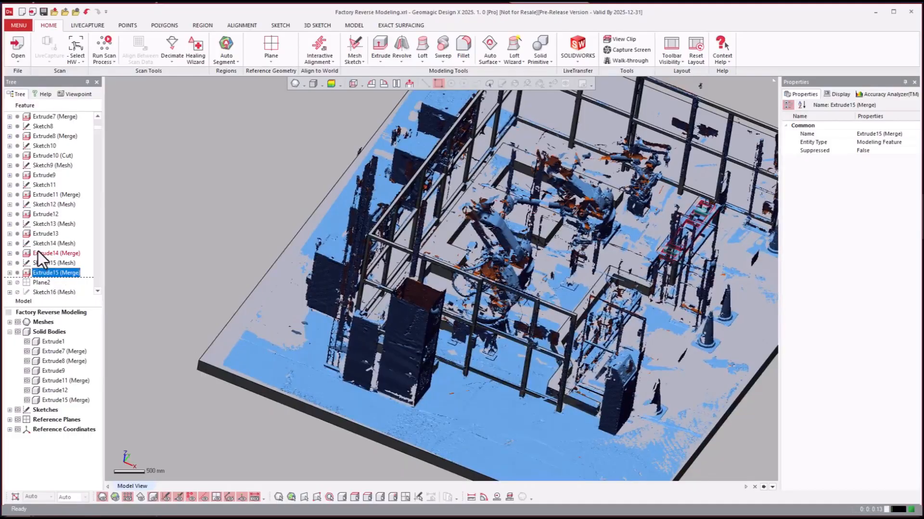
left_click(39, 253)
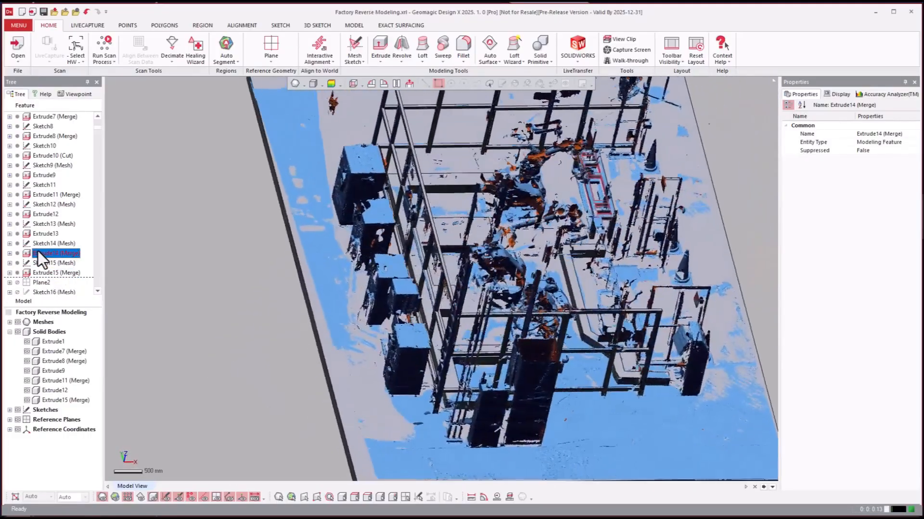
double_click(38, 251)
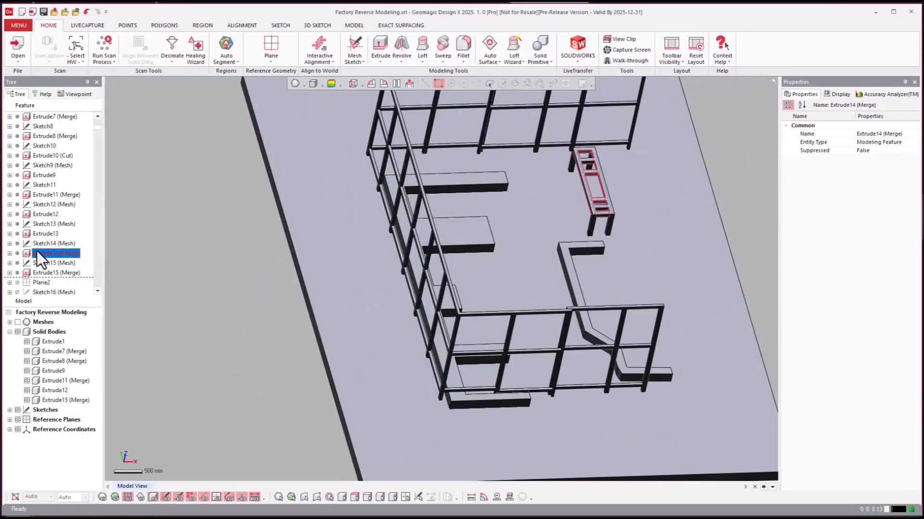
left_click(42, 272)
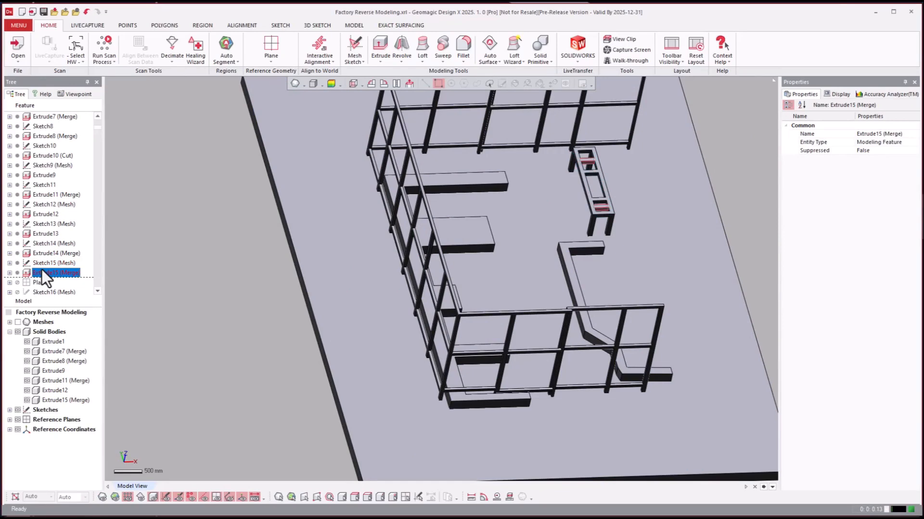
left_click(45, 234)
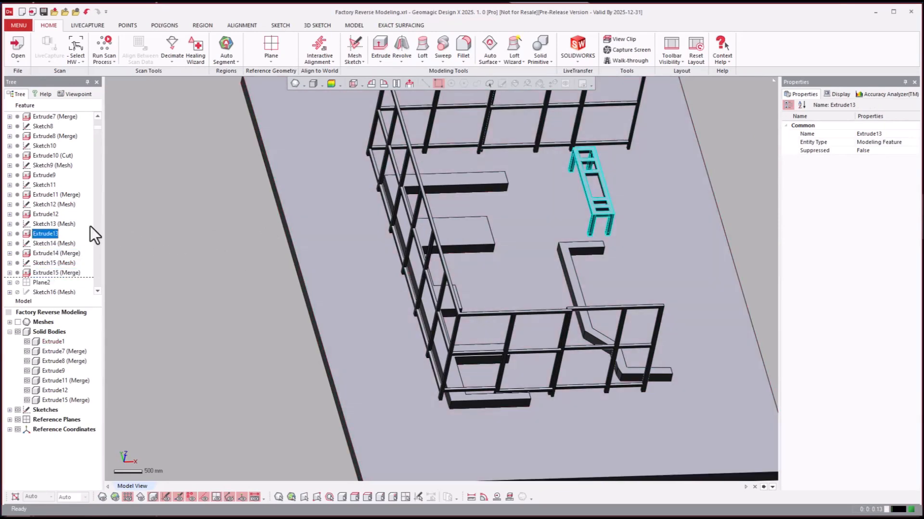
left_click(43, 214)
right_click_drag(186, 244, 91, 287)
key("ctrl+1")
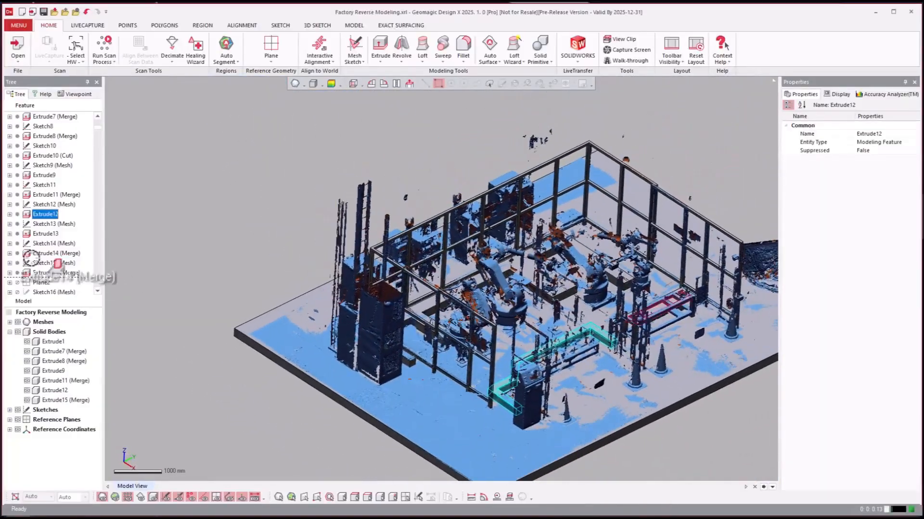
Step: Roll the feature history forward to Extrude23 (Merge) to rebuild more of the table
left_click(51, 252)
scroll(51, 252, "down", 2)
scroll(51, 252, "down", 4)
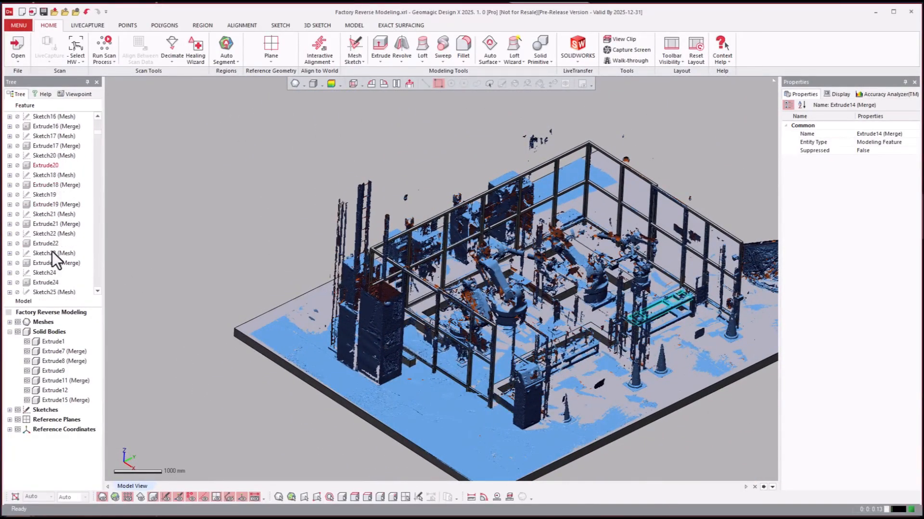
left_click(42, 264)
right_click(42, 264)
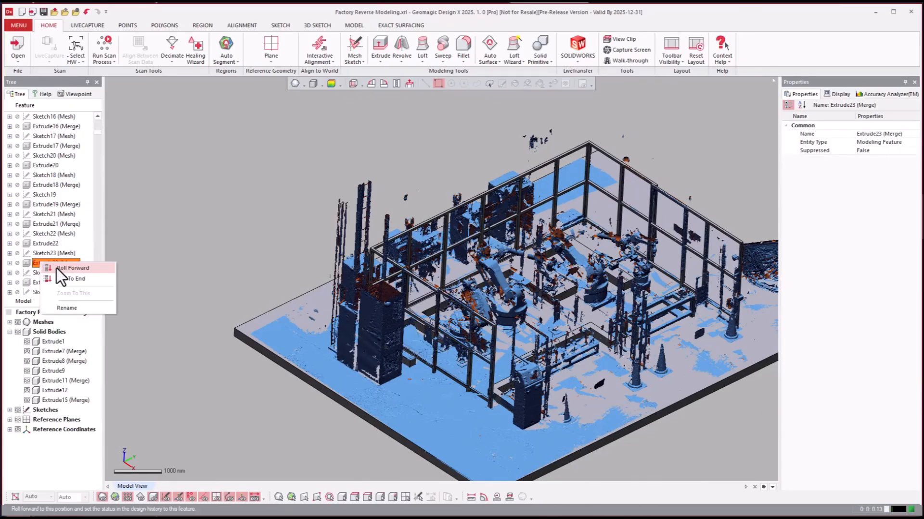
left_click(56, 267)
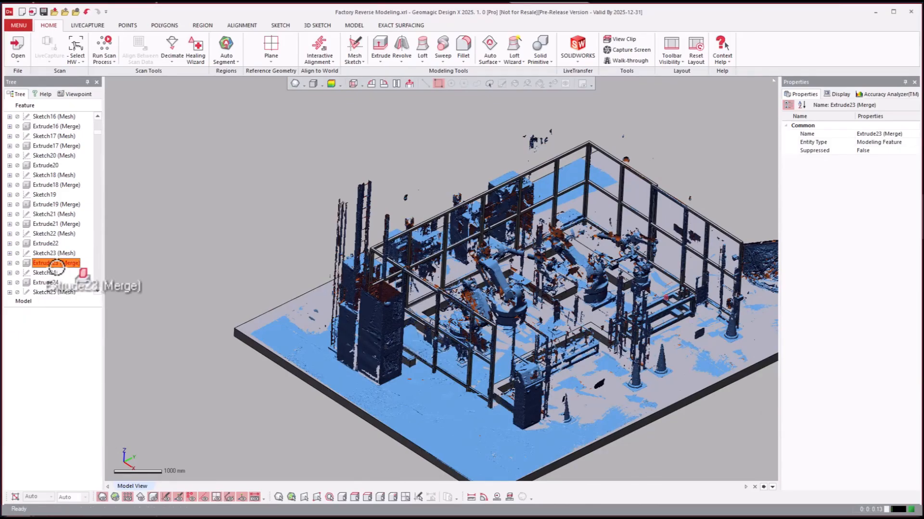
left_click_drag(56, 267, 486, 359)
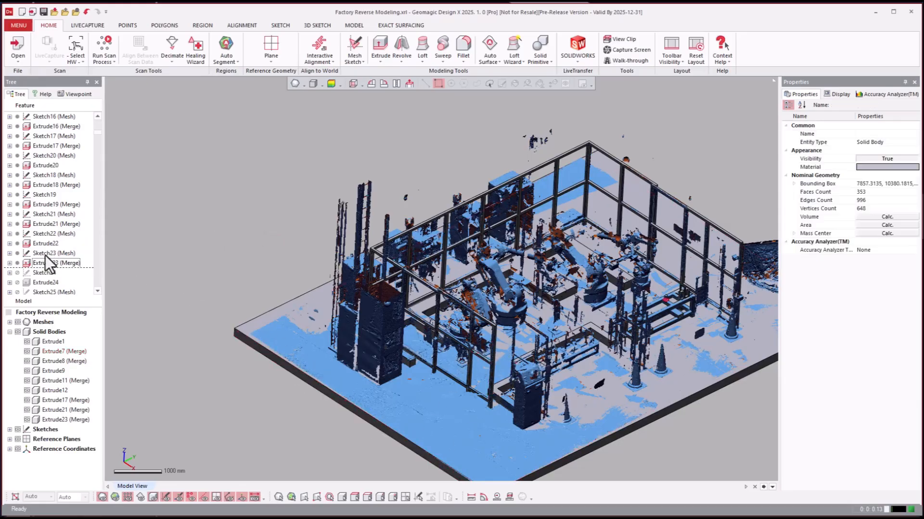
Step: Roll the feature history forward to Extrude30 (Merge) to rebuild the remaining fixtures on the table
scroll(36, 255, "up", 4)
scroll(311, 284, "down", 5)
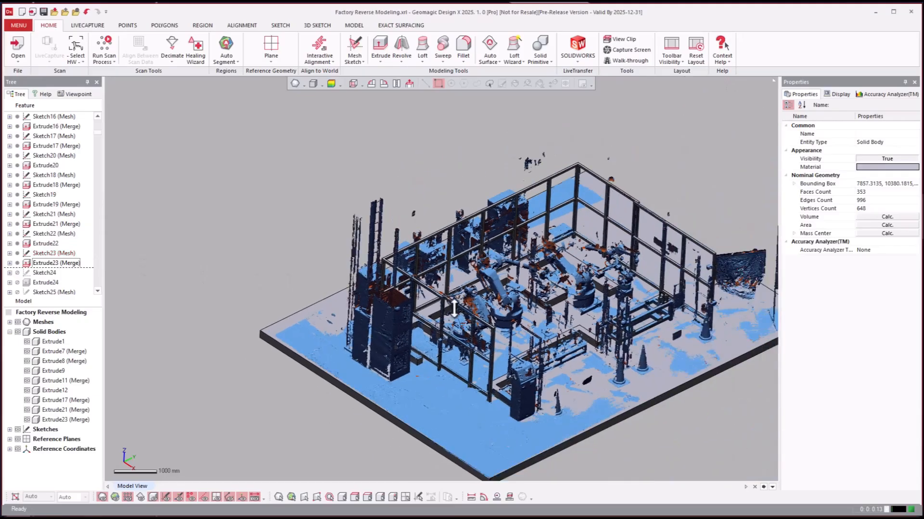
scroll(453, 308, "down", 1)
right_click_drag(633, 407, 109, 267)
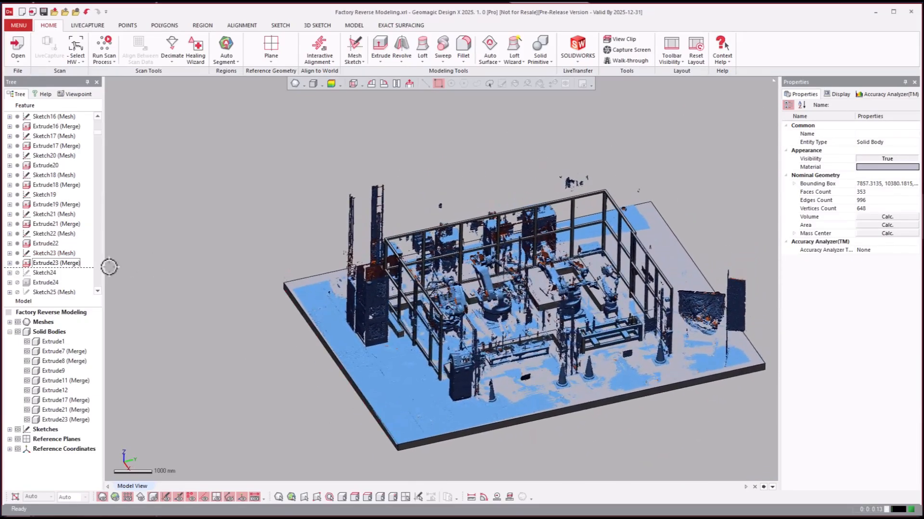
left_click(39, 262)
left_click(42, 282)
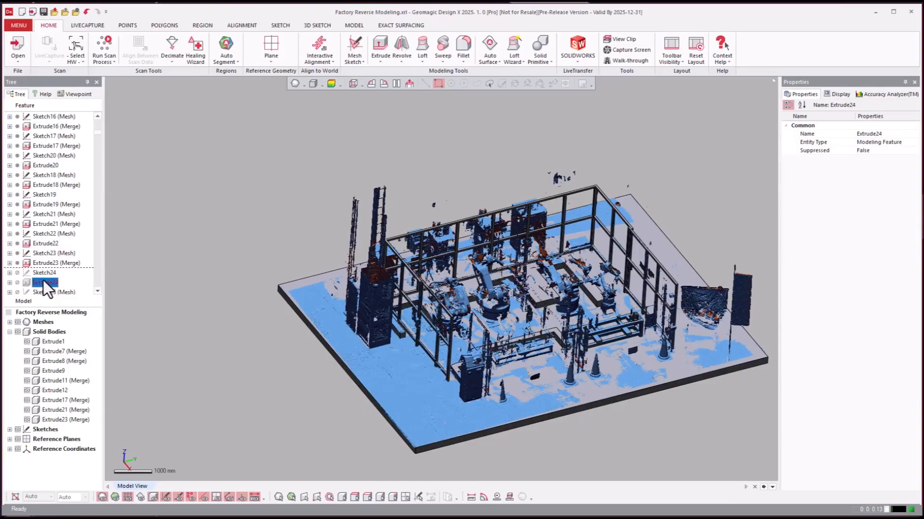
scroll(43, 281, "down", 4)
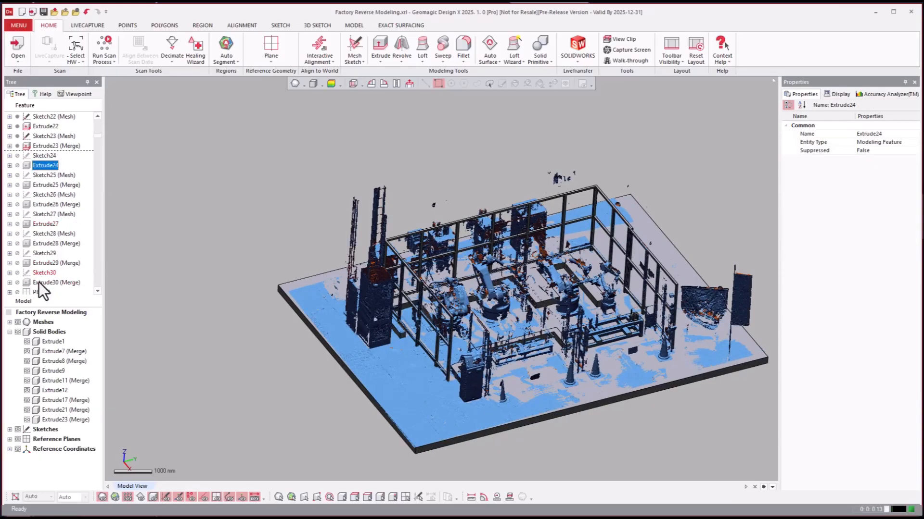
left_click(36, 284)
right_click(45, 287)
left_click(45, 288)
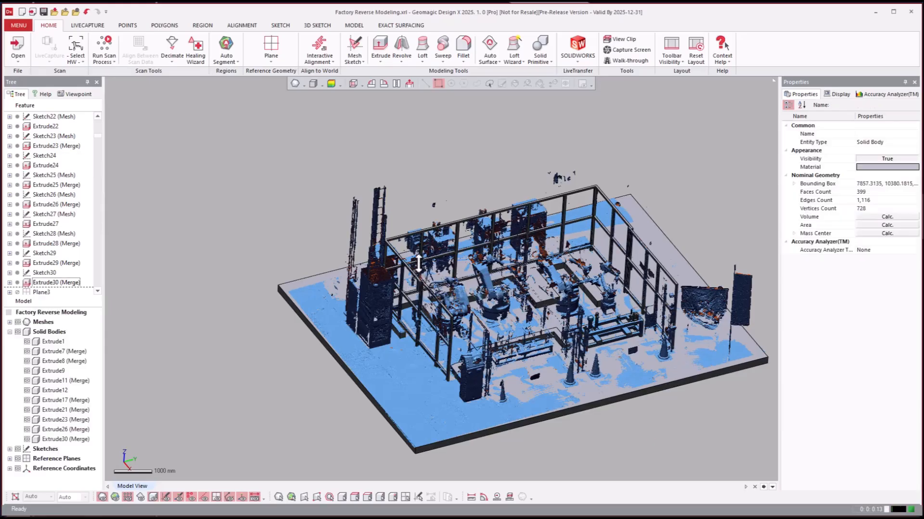
Step: Hide the scan mesh, examine the modelled table and its fixtures at close range, and restore the mesh
scroll(419, 263, "up", 4)
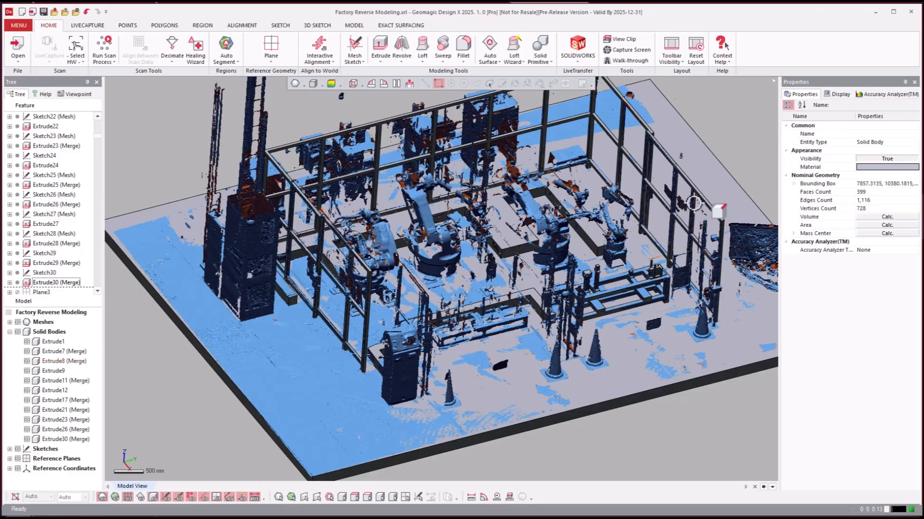
right_click_drag(543, 341, 419, 332)
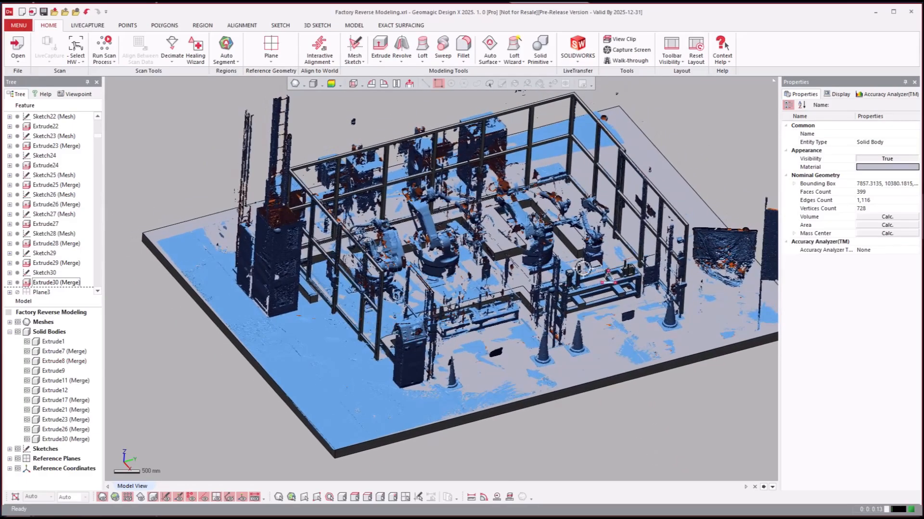
scroll(509, 274, "down", 1)
left_click(34, 281)
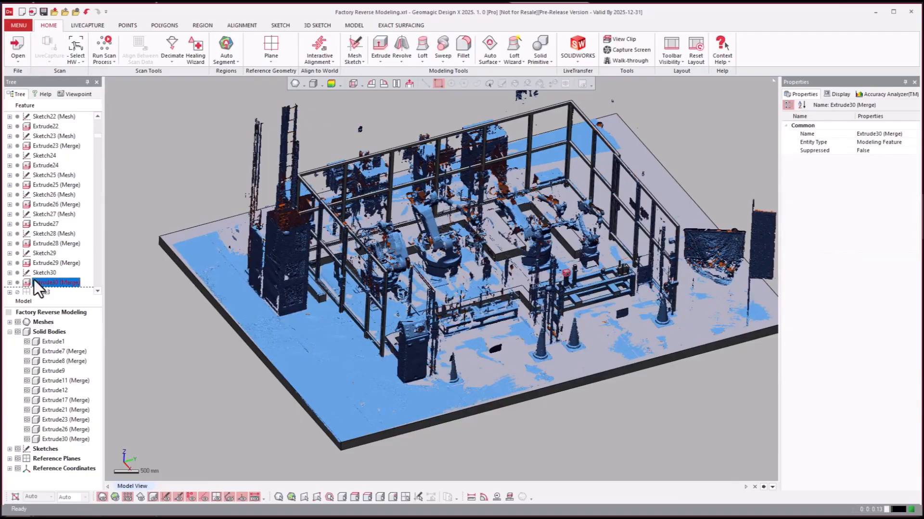
key("ctrl+1")
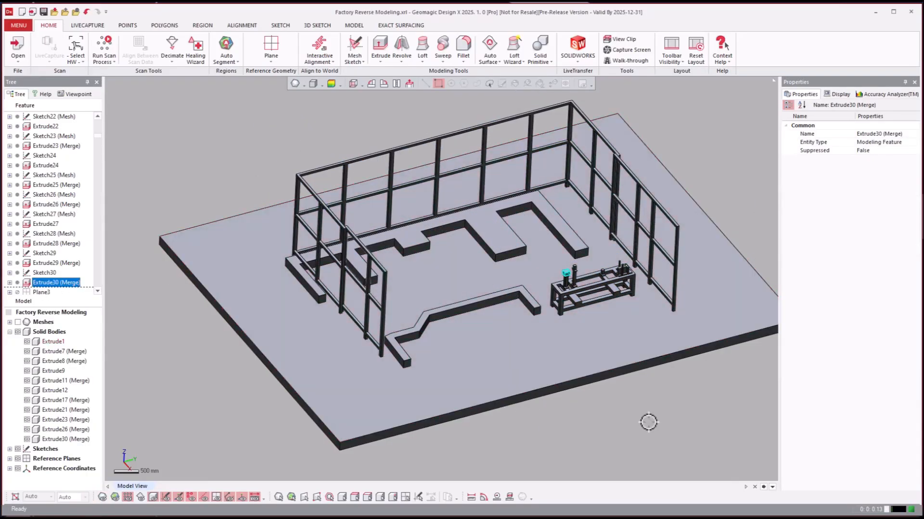
left_click(603, 356)
scroll(603, 356, "up", 5)
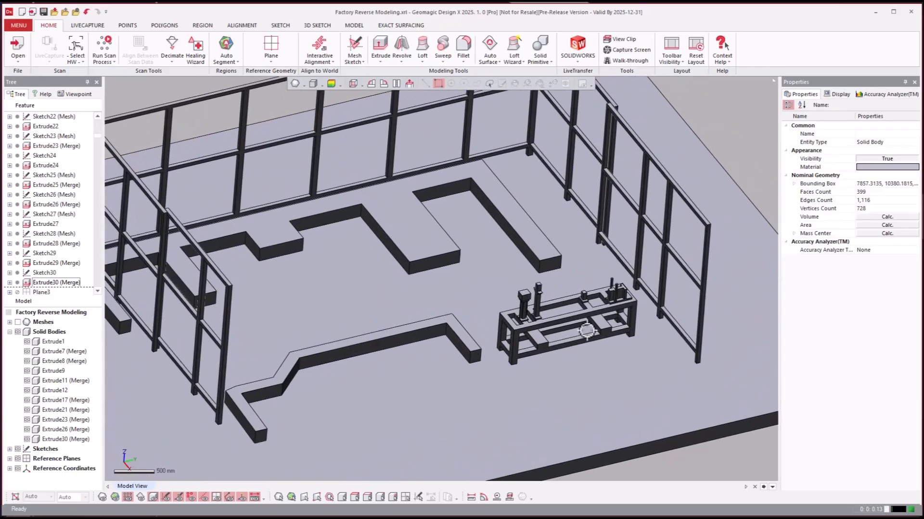
scroll(586, 331, "up", 2)
right_click_drag(587, 330, 504, 332)
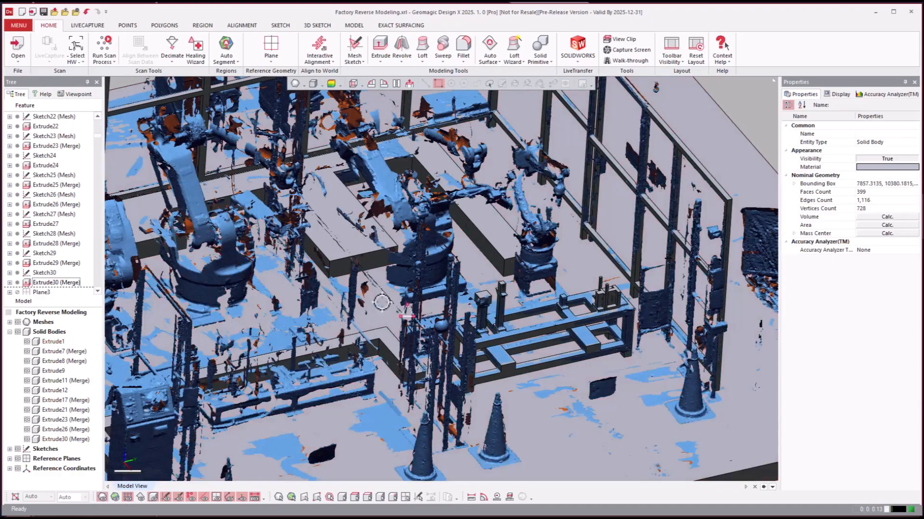
Step: Compare the modelled fixture table with the surrounding scan mesh from the front of the robot cell
scroll(378, 303, "up", 5)
scroll(371, 302, "up", 5)
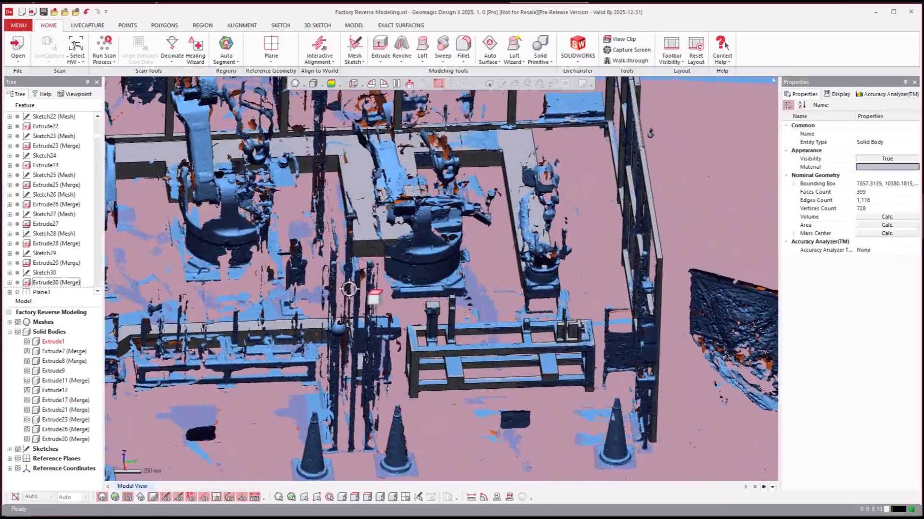
right_click_drag(388, 292, 414, 320)
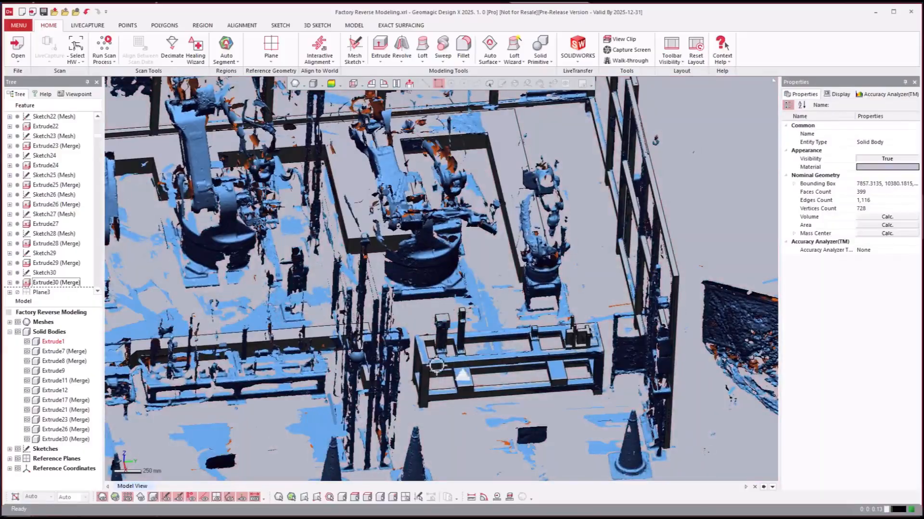
mouse_move(580, 391)
right_mouse_down()
mouse_move(567, 365)
mouse_move(458, 266)
mouse_move(525, 257)
mouse_move(552, 284)
mouse_move(534, 351)
mouse_move(495, 386)
mouse_move(351, 402)
mouse_move(309, 340)
mouse_move(327, 292)
mouse_move(398, 264)
mouse_move(404, 312)
right_mouse_up()
Step: Roll the feature history forward to Extrude36 to rebuild the second table beside the angled floor block
left_click(56, 262)
scroll(57, 261, "down", 5)
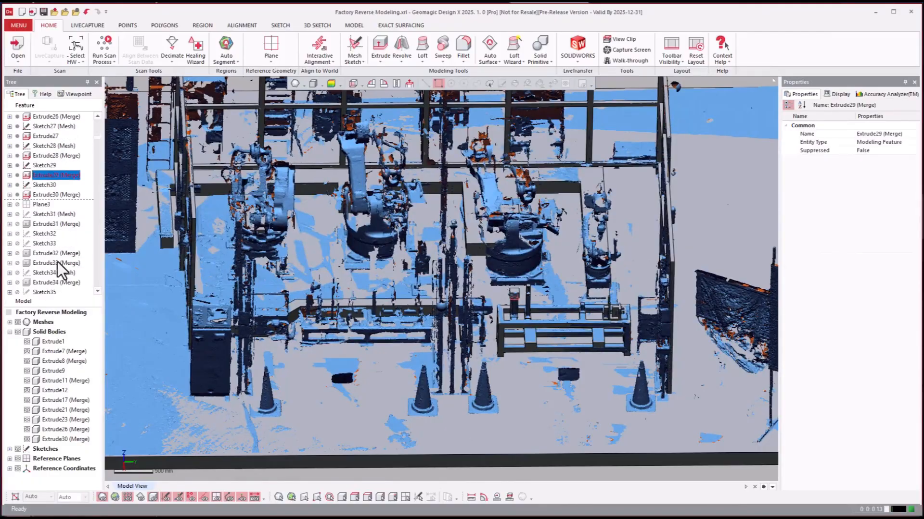
left_click(46, 264)
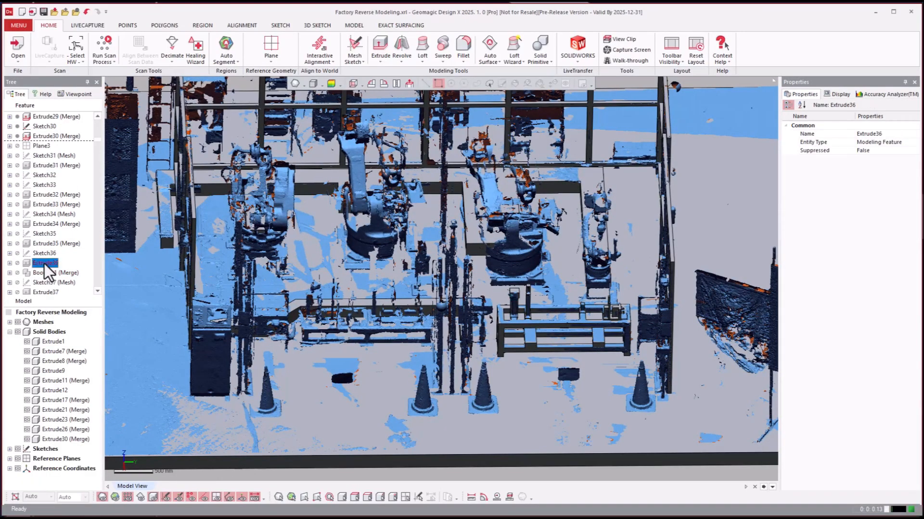
double_click(53, 267)
left_click_drag(52, 264, 204, 236)
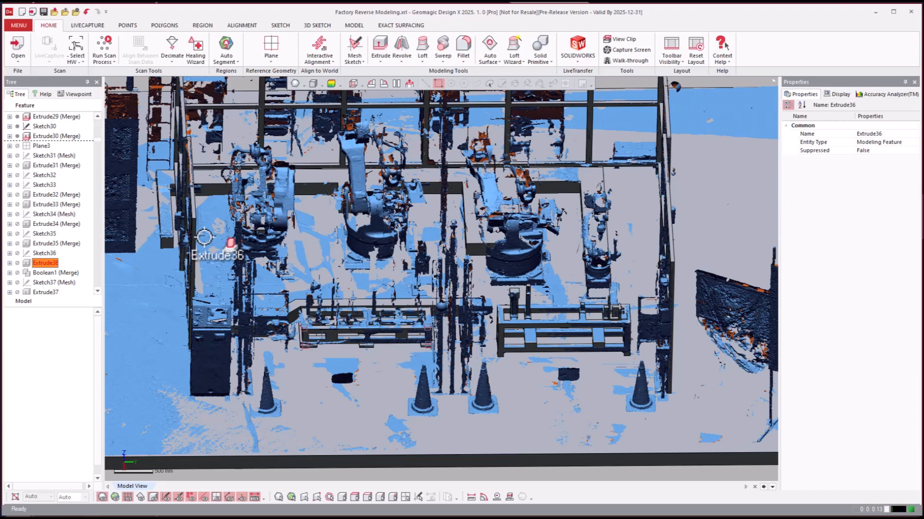
left_click_drag(204, 237, 204, 237)
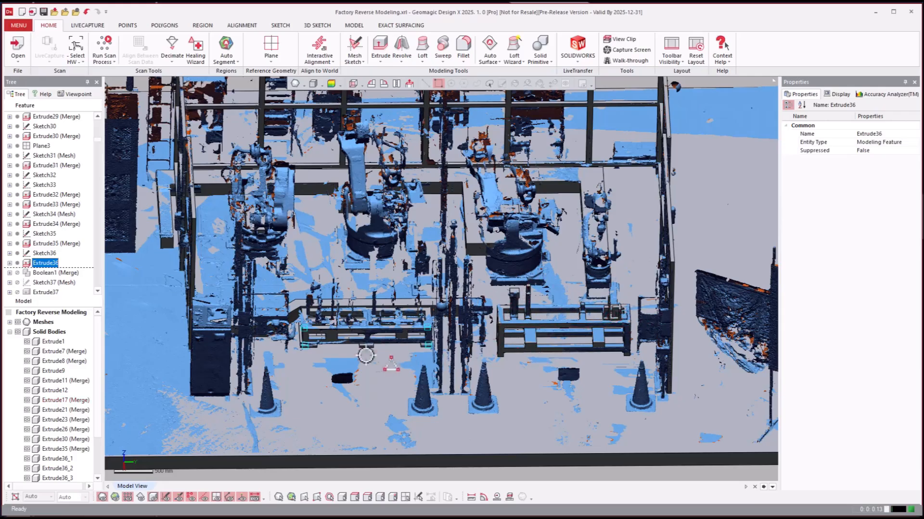
Step: Hide the scan mesh and highlight Extrude36 to examine the second table's foot plates
right_click_drag(687, 363, 490, 407)
key("ctrl+1")
right_click_drag(377, 323, 402, 332)
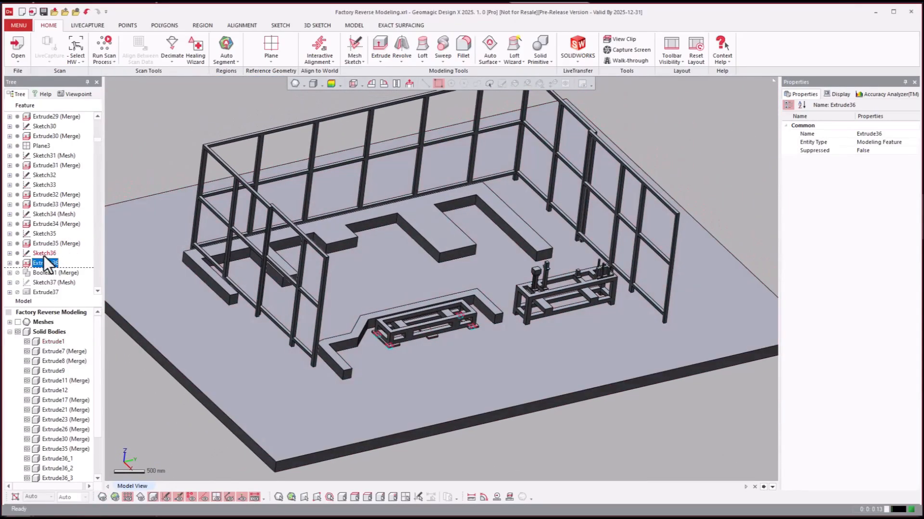
left_click(45, 262)
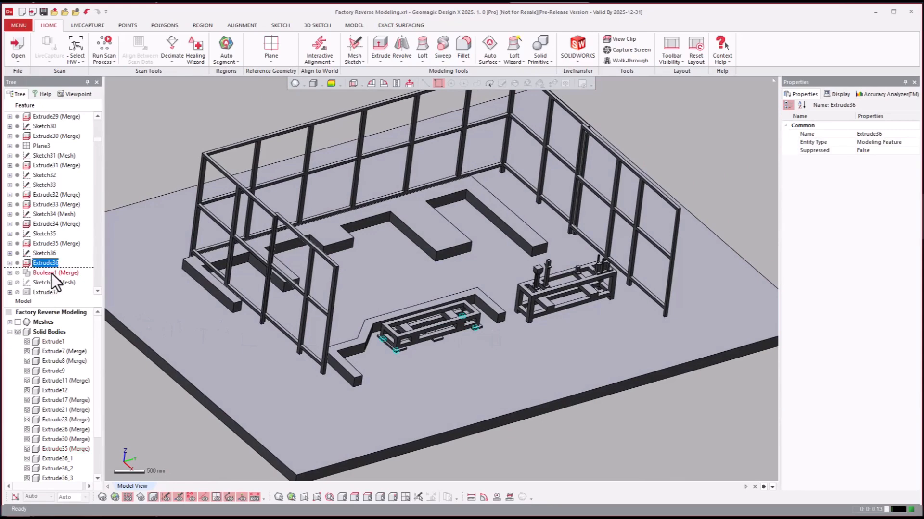
Step: Roll the feature history forward to Boolean1 to merge the second table's parts, and highlight Sketch36 at its feet
right_click(51, 273)
left_click(55, 276)
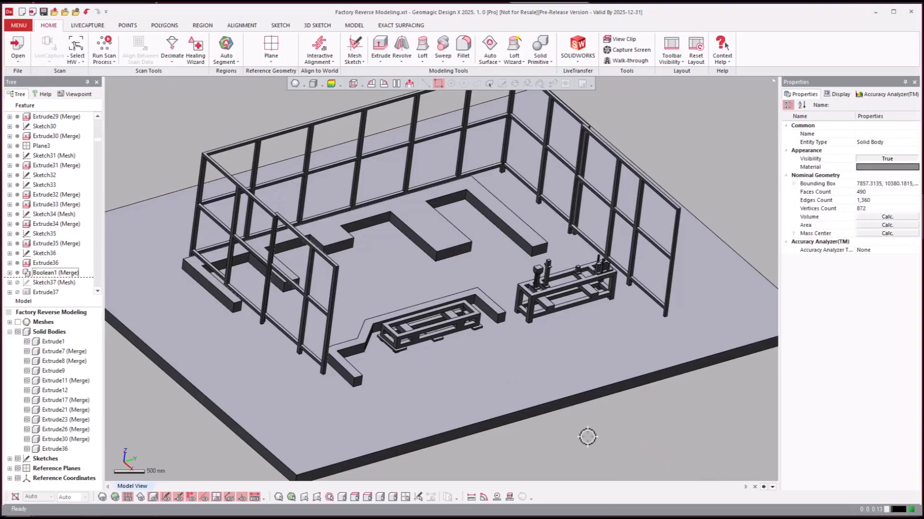
left_click(45, 253)
Step: Roll the feature history forward to Extrude46 to rebuild the cabinet beside the end frames, and highlight its profile Sketch45
scroll(45, 252, "down", 4)
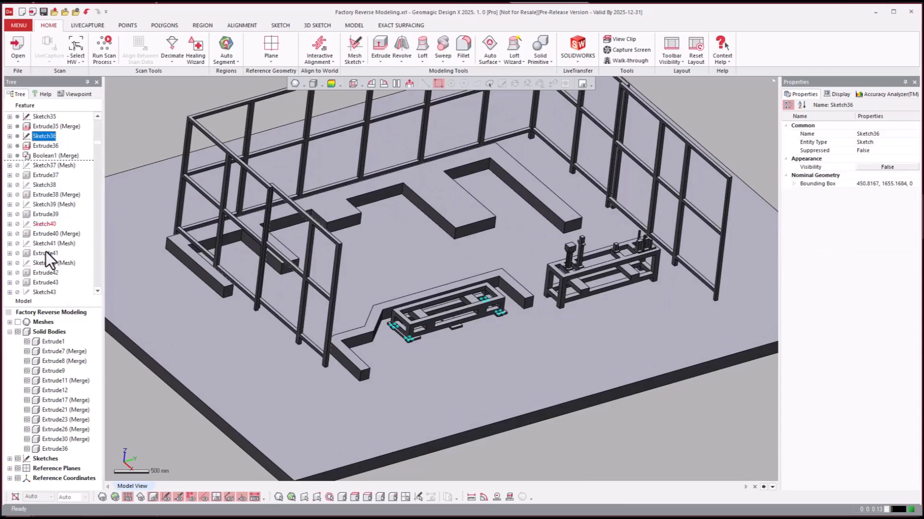
scroll(46, 252, "down", 3)
left_click(32, 275)
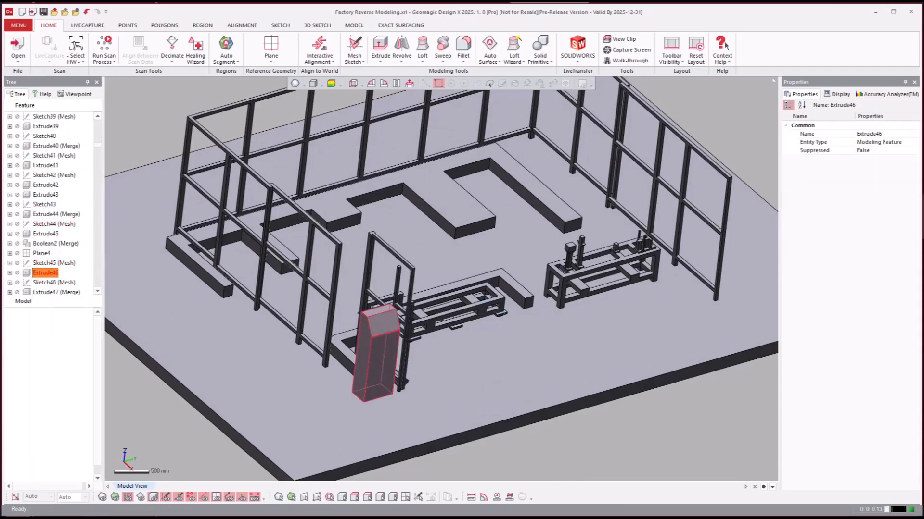
right_click_drag(555, 399, 241, 279)
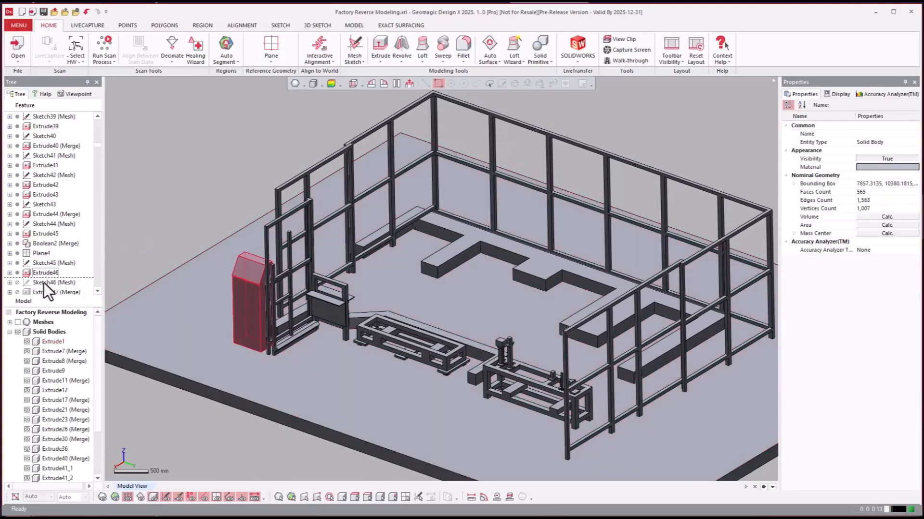
left_click(33, 266)
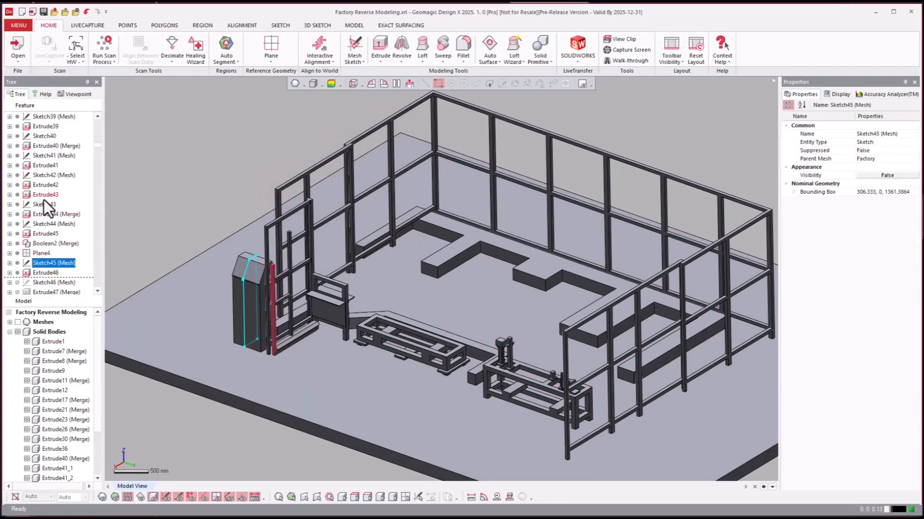
left_click(48, 243)
Step: Roll the feature history forward to Extrude63 and view the rebuilt frames between the two tables from the front
scroll(45, 241, "down", 3)
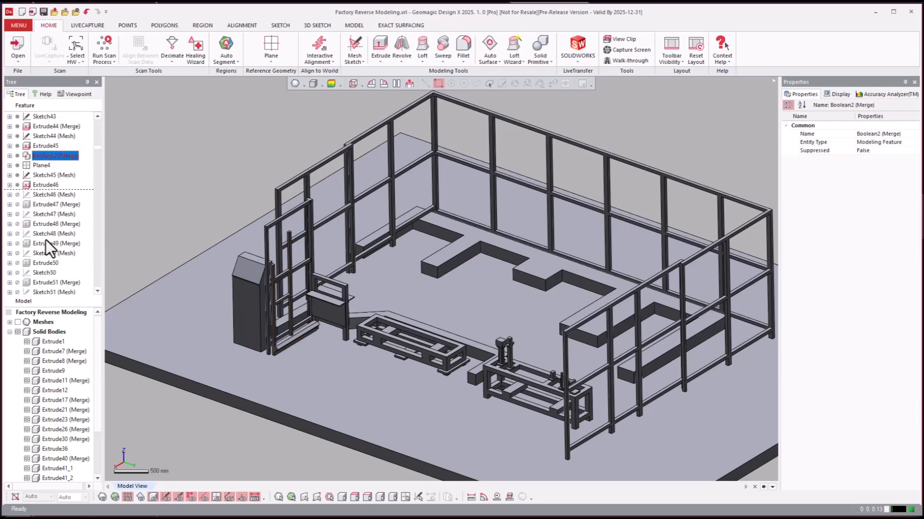
scroll(45, 241, "down", 8)
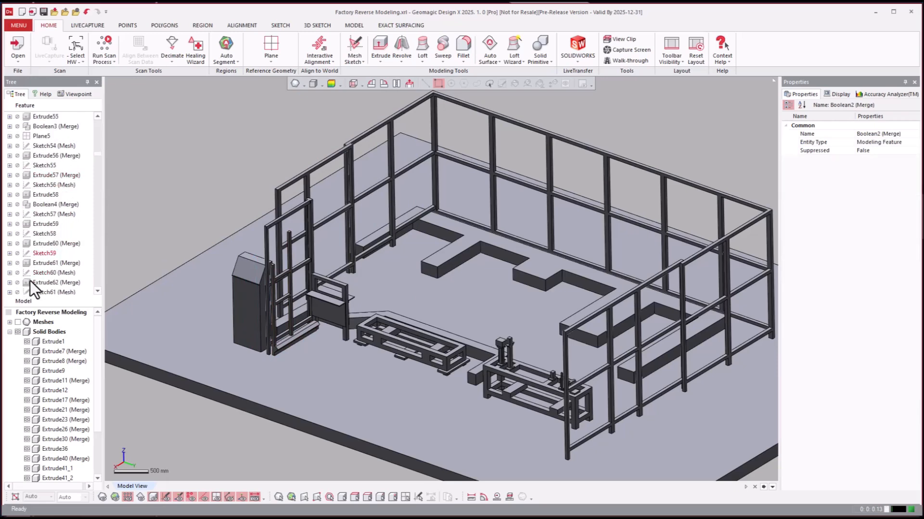
scroll(29, 281, "down", 1)
left_click(30, 276)
right_click(29, 275)
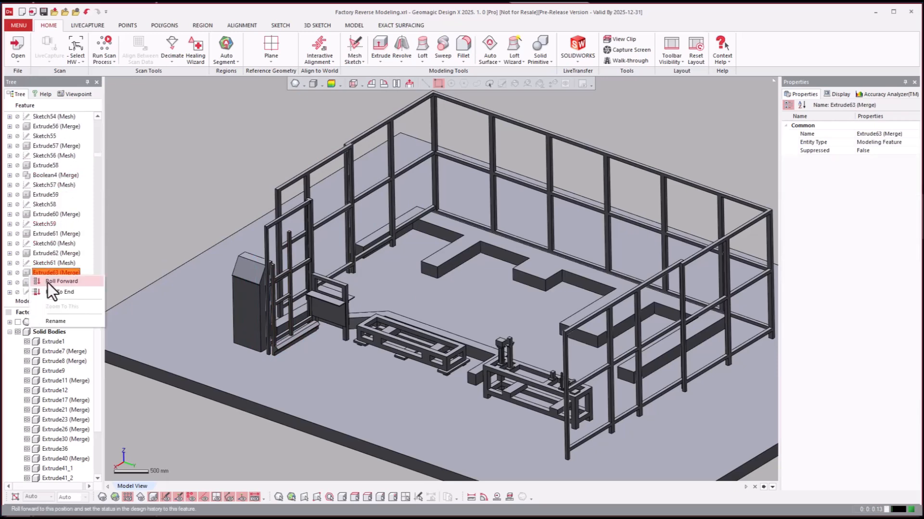
left_click(53, 282)
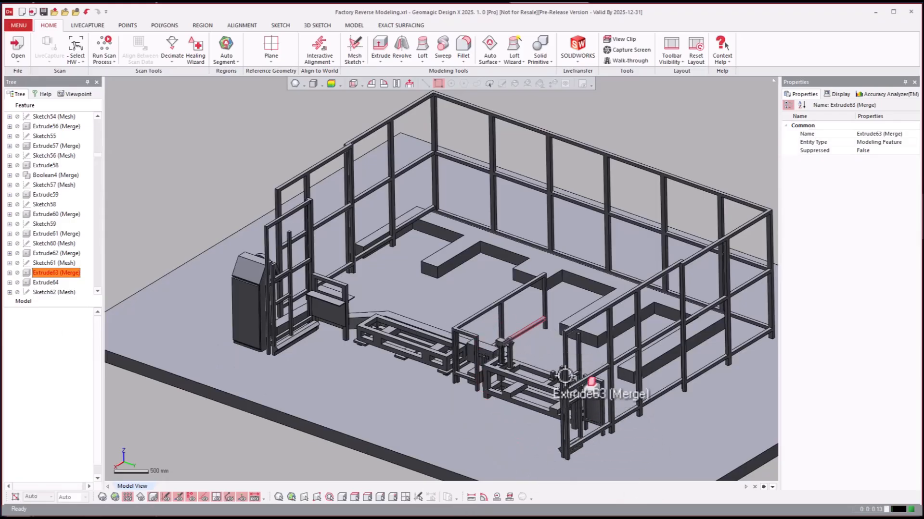
left_click(474, 332)
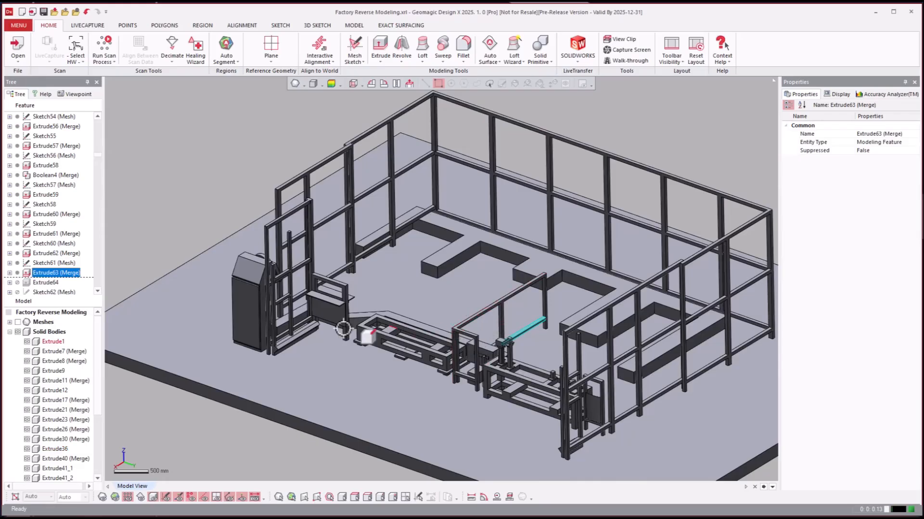
left_click(206, 144)
right_click_drag(206, 144, 200, 216)
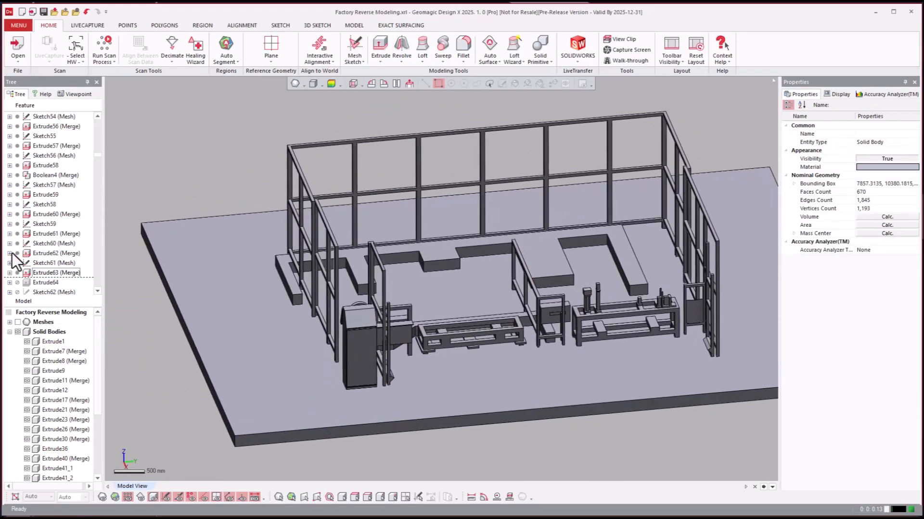
Step: Roll the feature history forward to Extrude80 to rebuild the tall cabinet, ladder and posts outside the fence
left_click(45, 256)
scroll(45, 257, "down", 10)
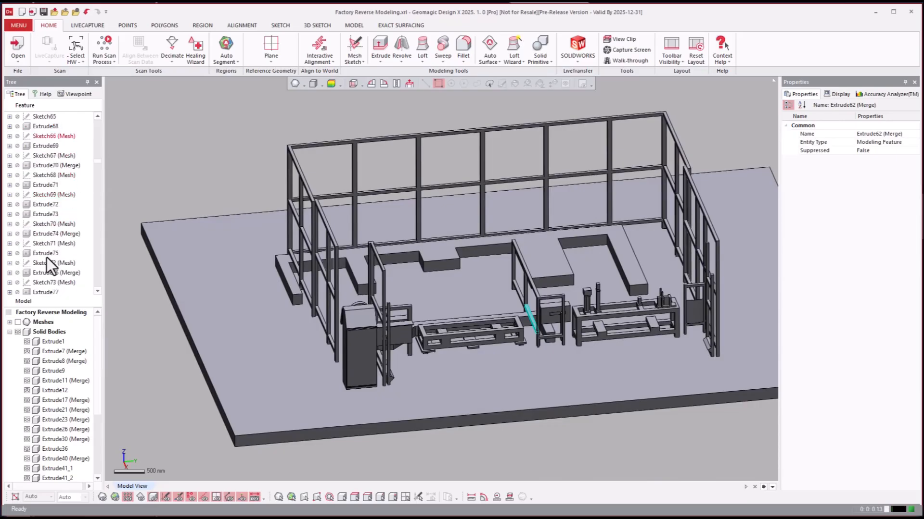
left_click(41, 262)
right_click(41, 262)
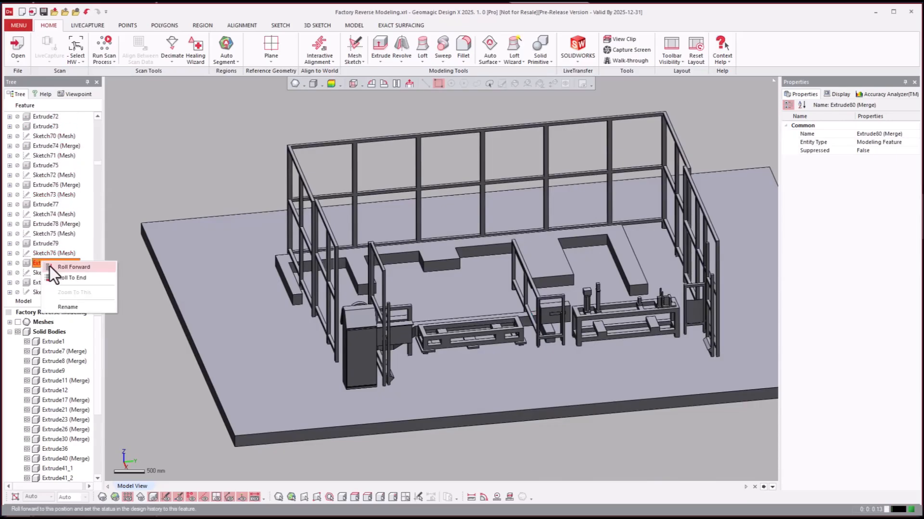
left_click(50, 267)
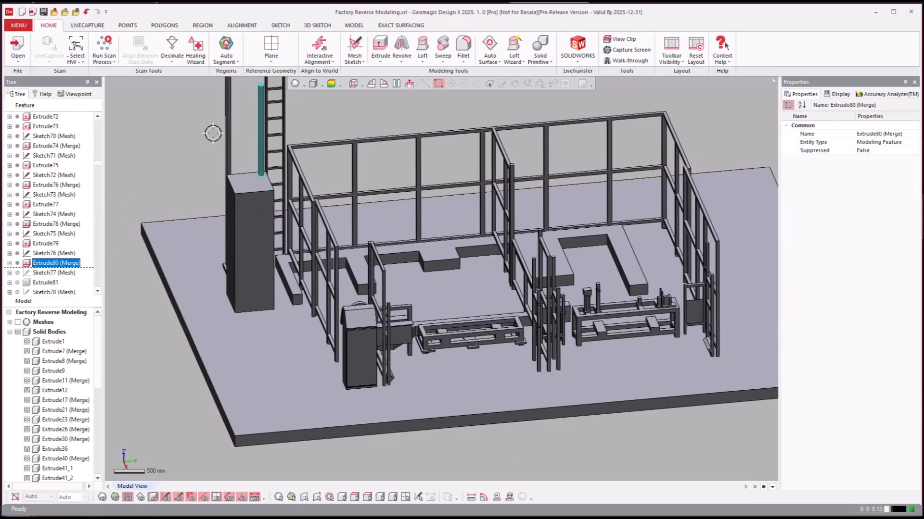
Step: Highlight Extrude80, Extrude78, Extrude76, Extrude75 and Sketch70 in turn to examine the cabinet post, mast, ladder and middle frame
left_click(51, 264)
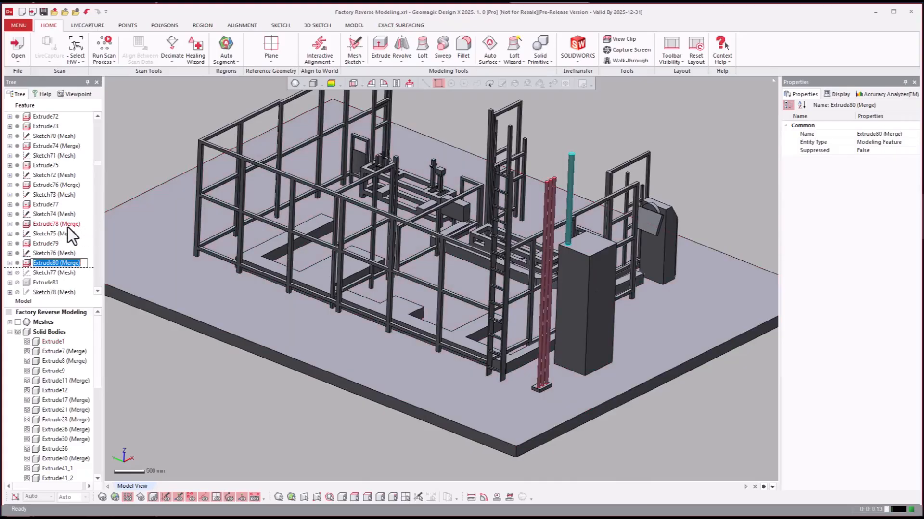
left_click(67, 225)
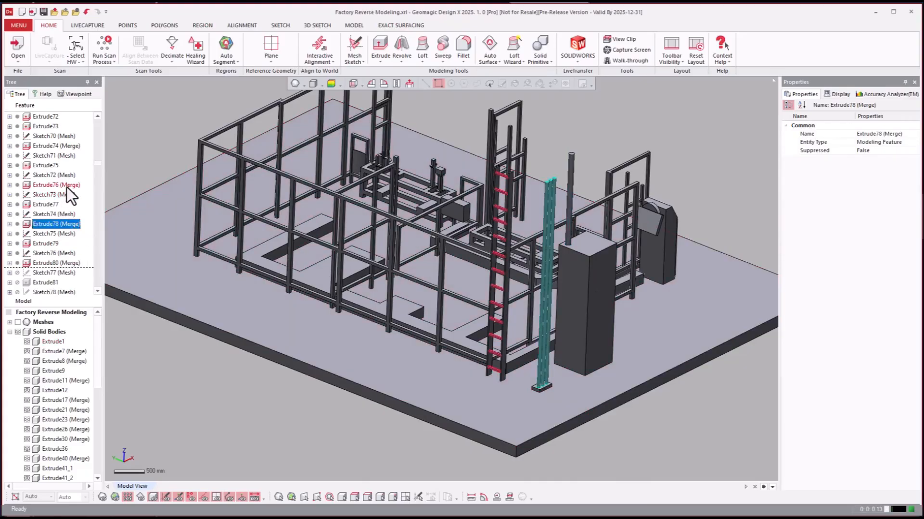
left_click(63, 184)
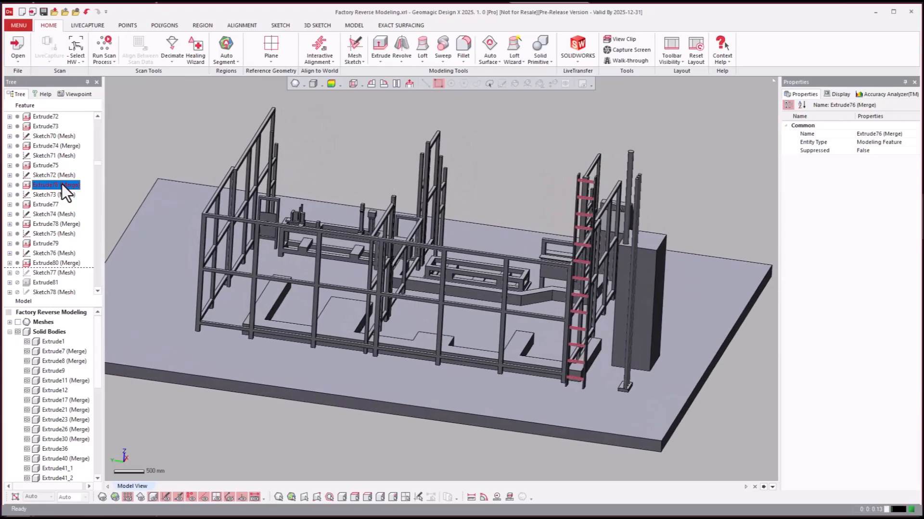
right_click_drag(423, 202, 503, 145)
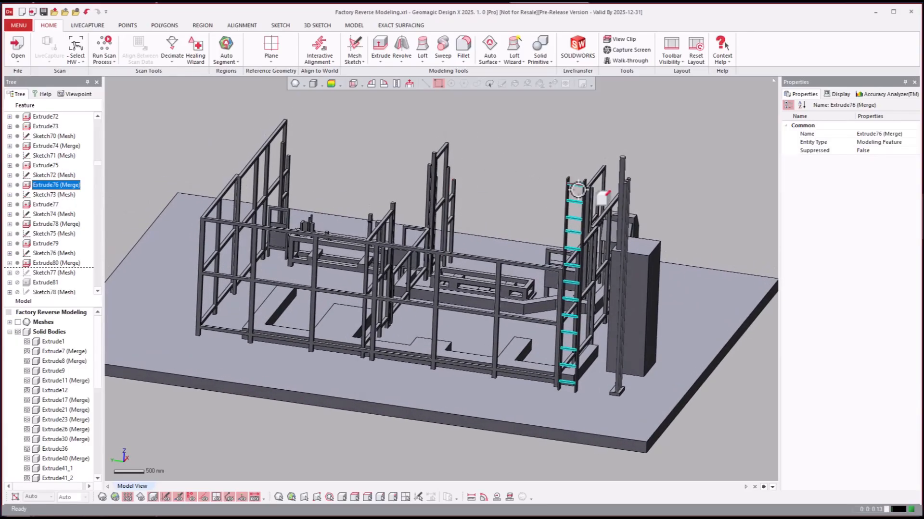
left_click(46, 165)
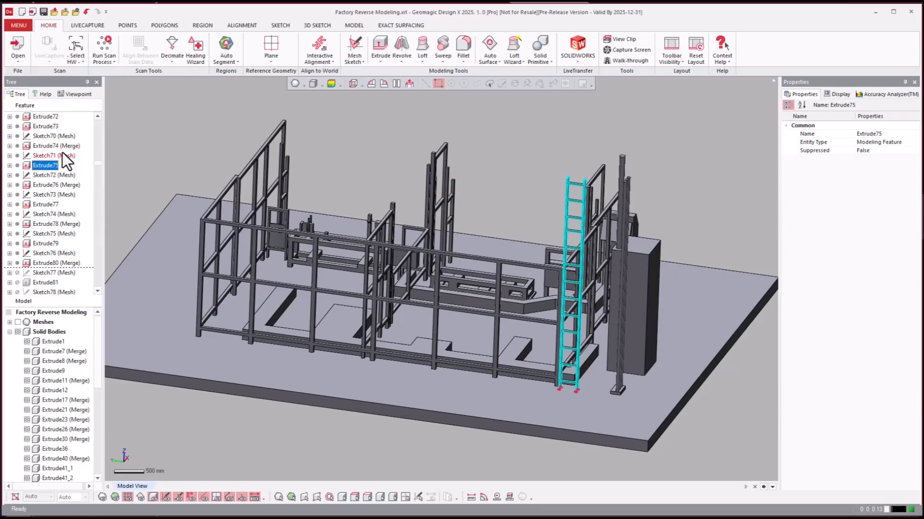
left_click(49, 136)
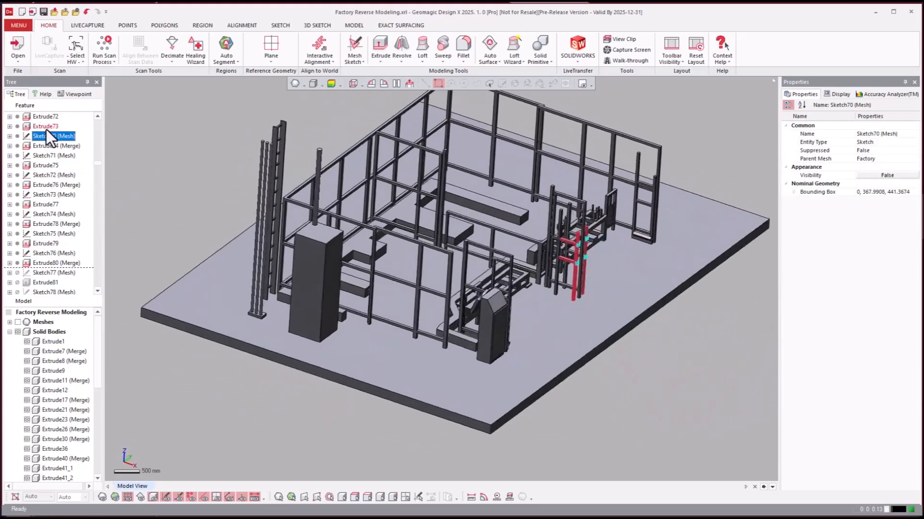
Step: Roll the feature history forward to Extrude99 and view the rebuilt robot base and lower arm up close
scroll(56, 257, "down", 10)
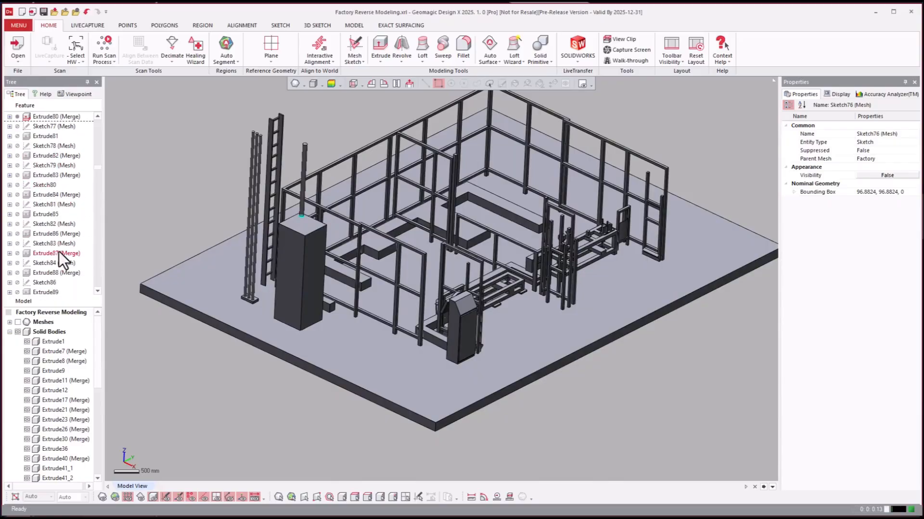
left_click(39, 235)
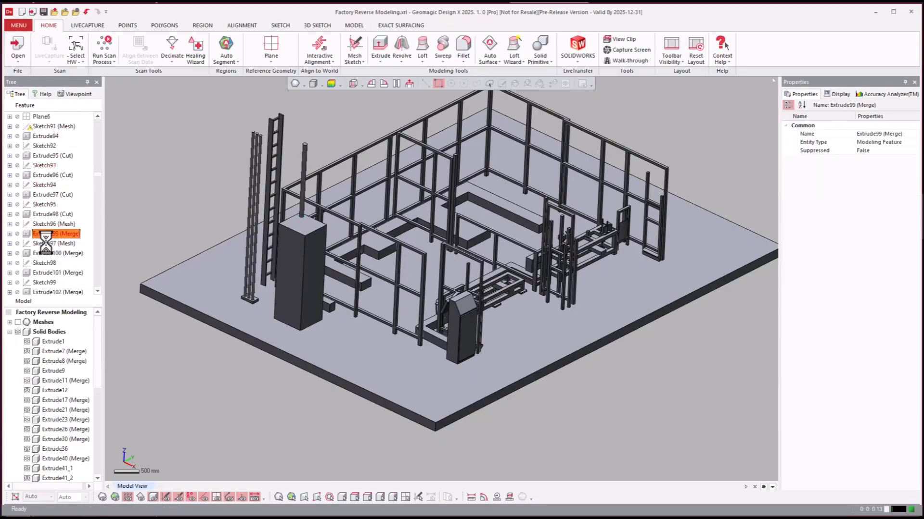
left_click_drag(47, 242, 514, 165)
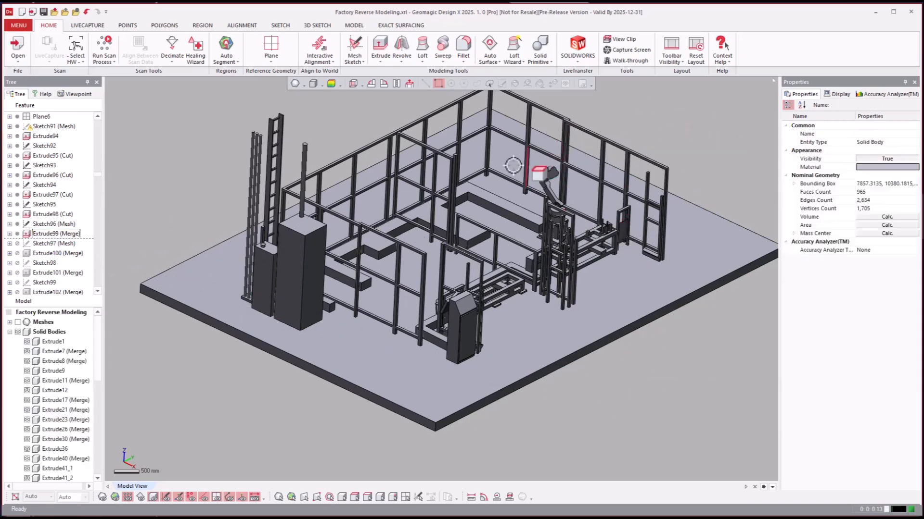
right_click_drag(615, 175, 581, 233)
scroll(467, 290, "up", 2)
scroll(467, 290, "up", 2)
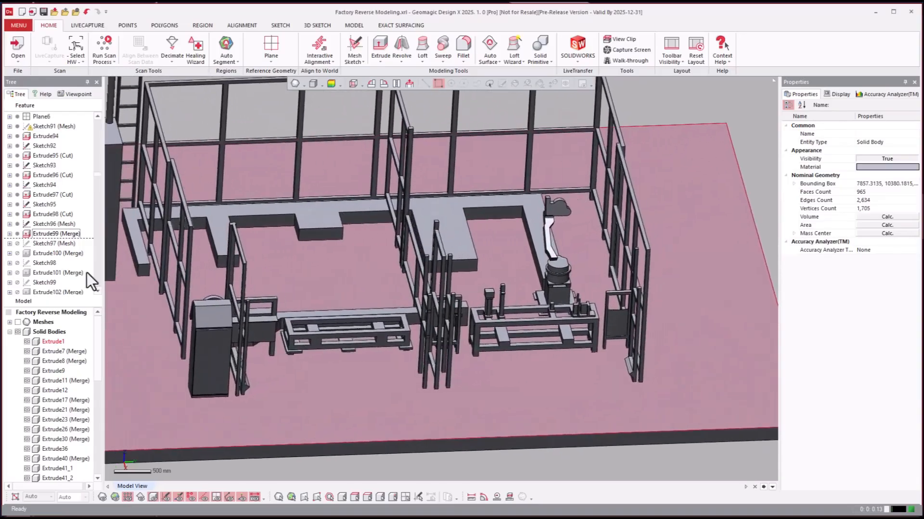
Step: Highlight Extrude98, Sketch91 and Extrude95 to examine how the robot's lower arm was extruded and cut
left_click(47, 215)
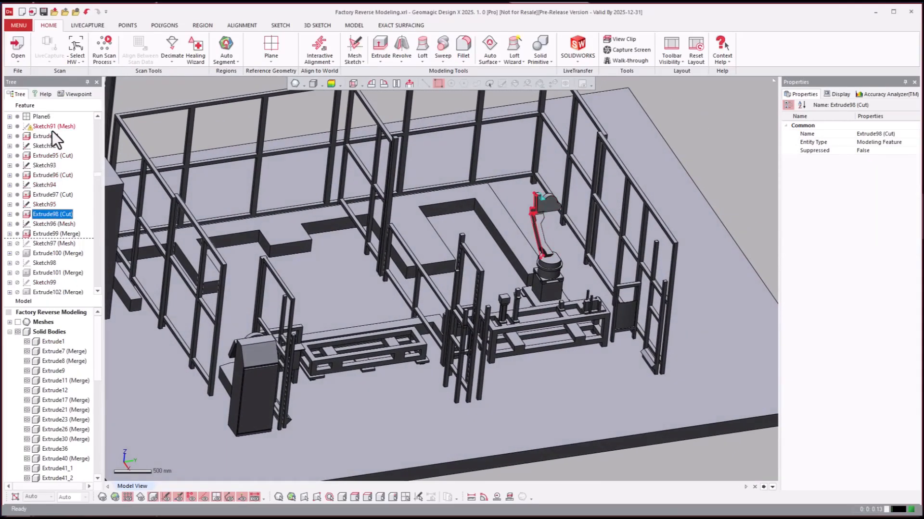
left_click(51, 131)
left_click(30, 156)
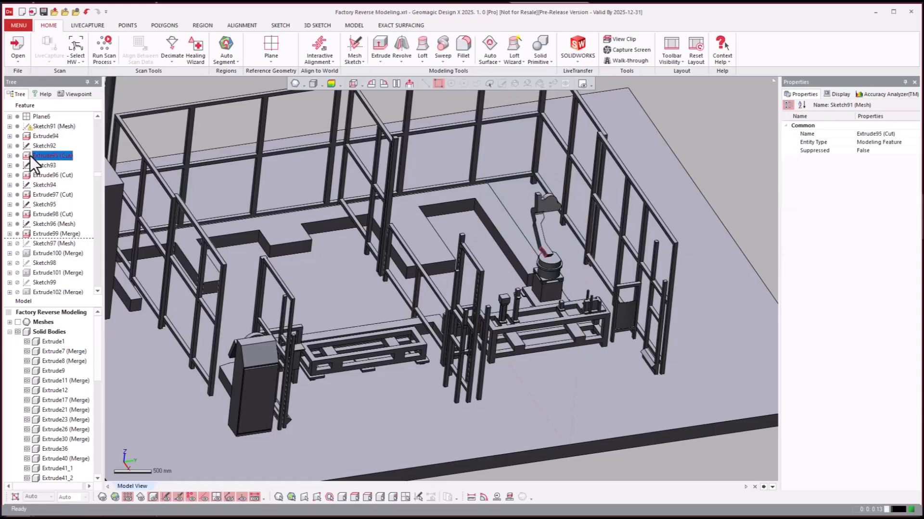
left_click_drag(29, 156, 28, 155)
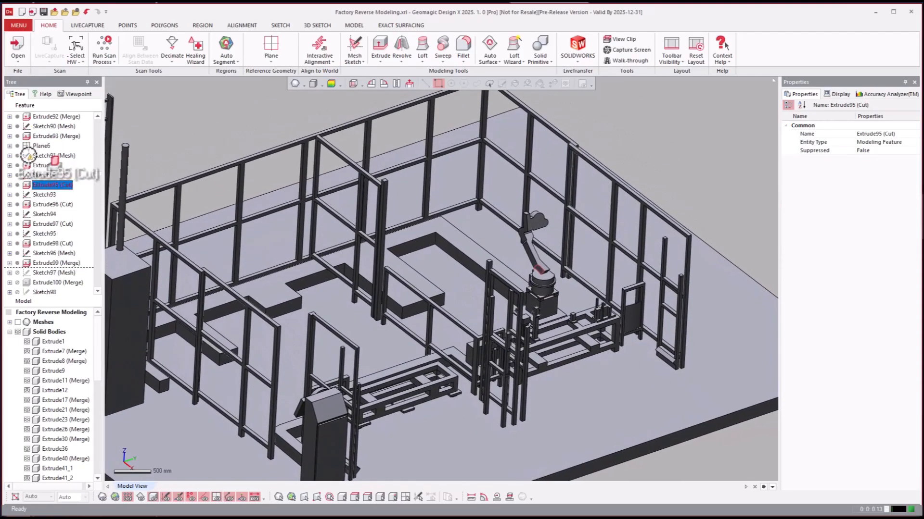
Step: Highlight Extrude91 and Sketch90 to examine the robot's round base from several angles
scroll(28, 156, "up", 2)
left_click(29, 156)
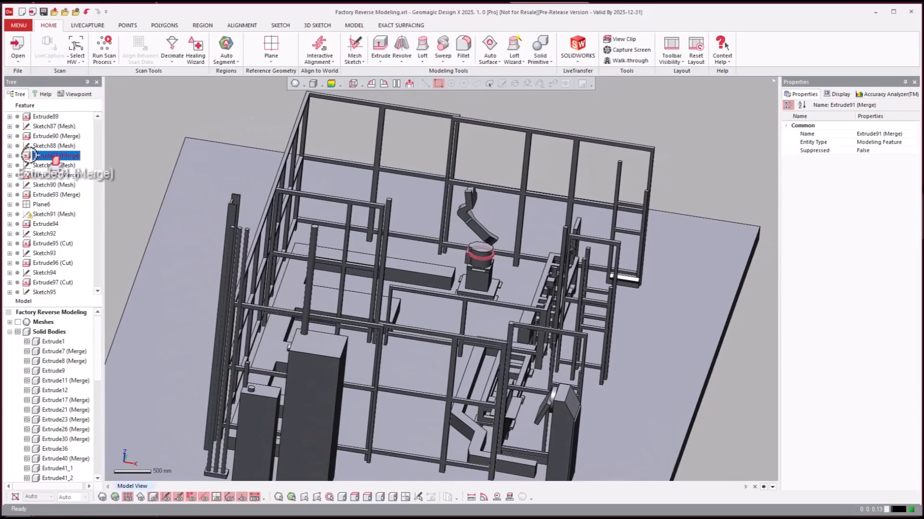
left_click_drag(27, 157, 30, 157)
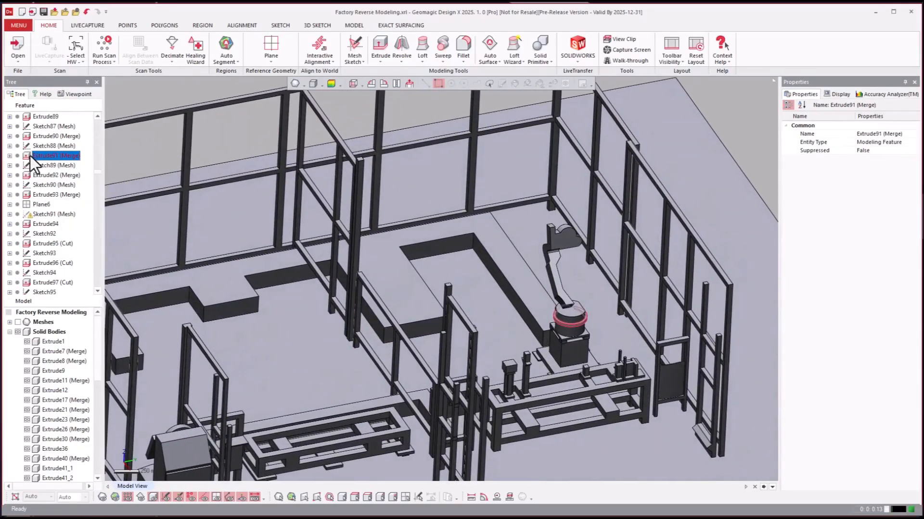
left_click_drag(29, 156, 29, 157)
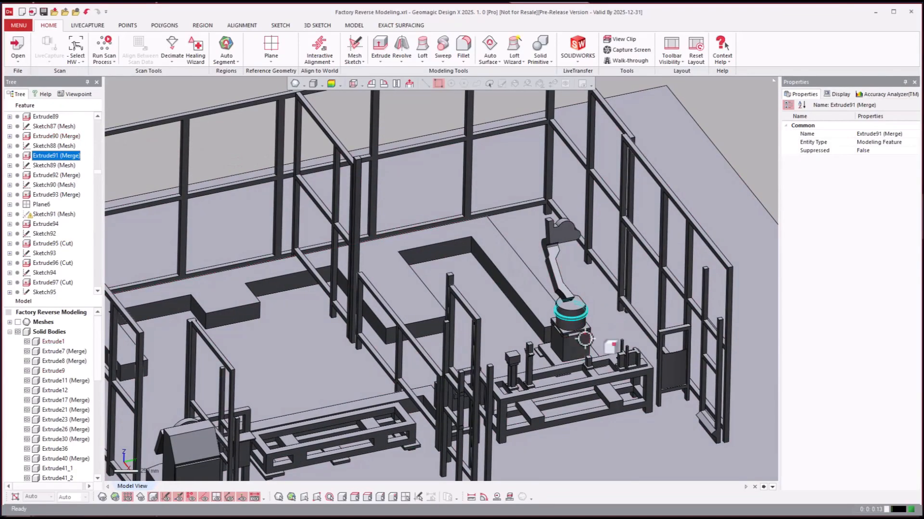
right_click_drag(583, 339, 590, 321)
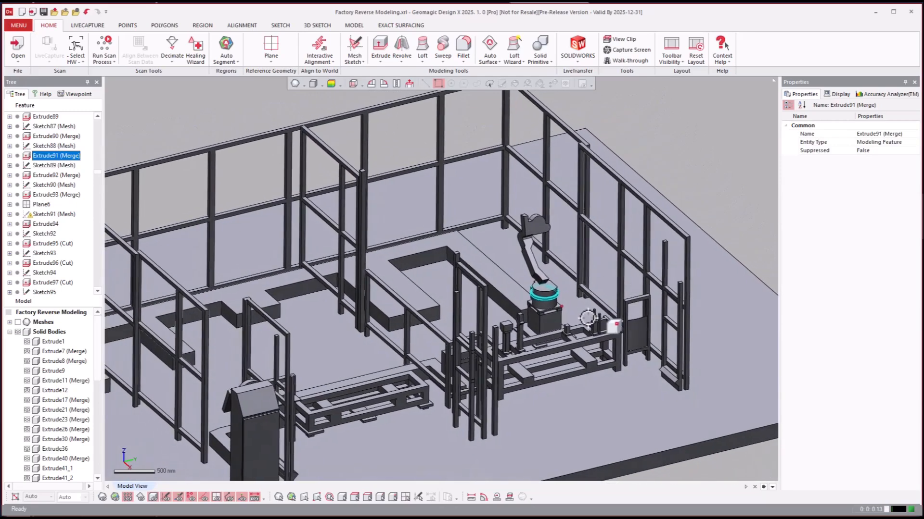
left_click(27, 187)
Step: Roll the feature history forward to Extrude107 to rebuild the robot's upper arm, wrist and joint details
scroll(33, 198, "down", 5)
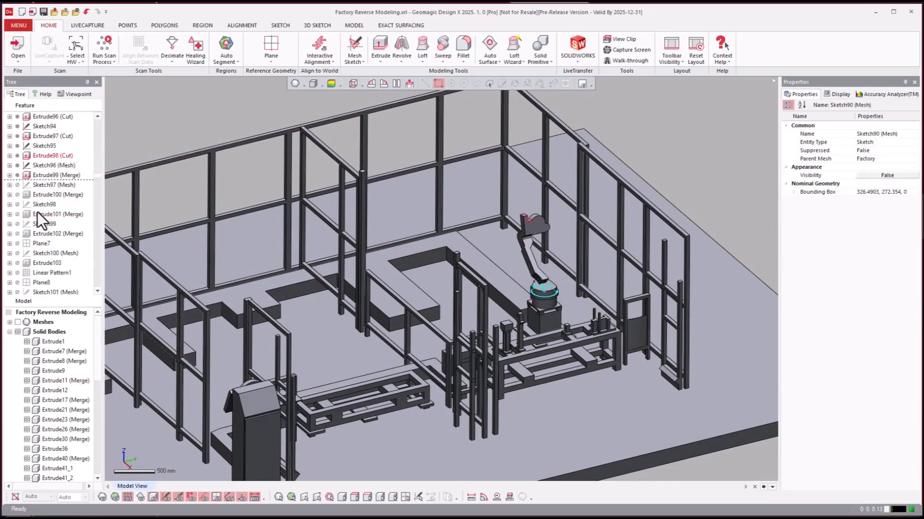
scroll(39, 212, "down", 5)
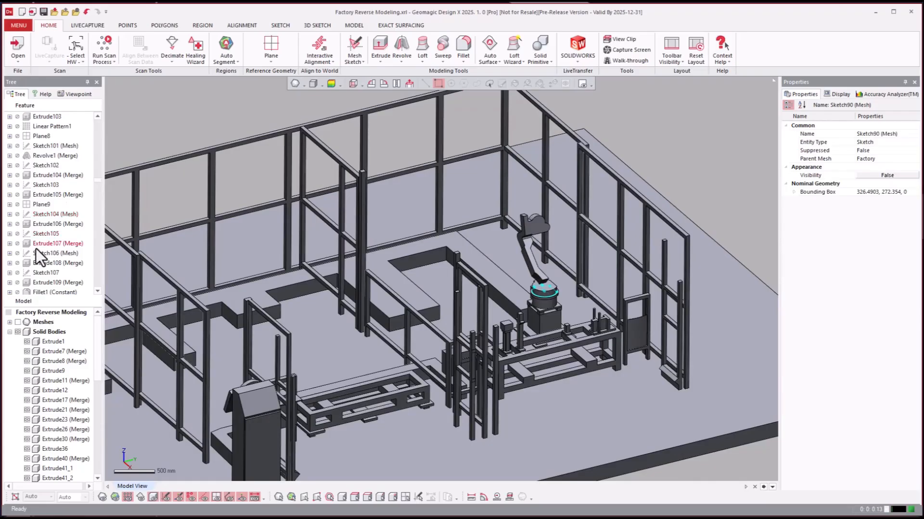
right_click(39, 244)
left_click(54, 248)
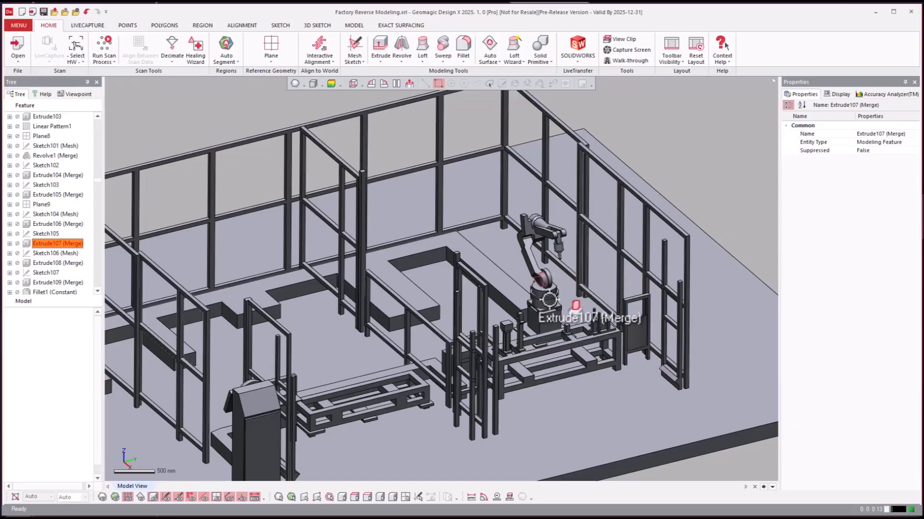
right_click_drag(549, 310, 564, 318)
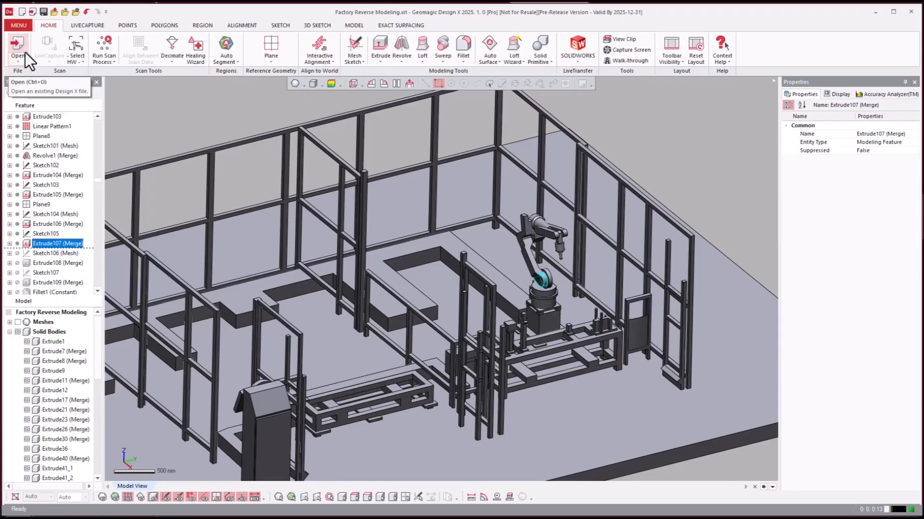
left_click(686, 116)
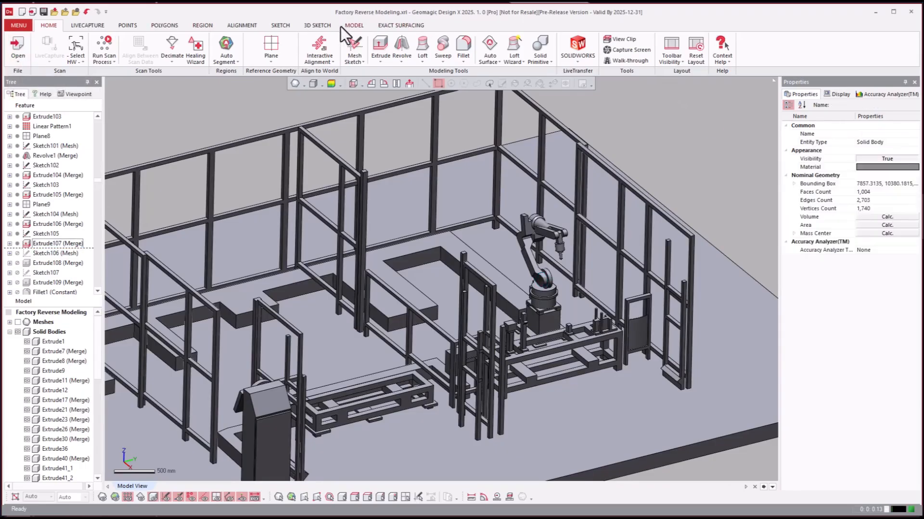
left_click(354, 25)
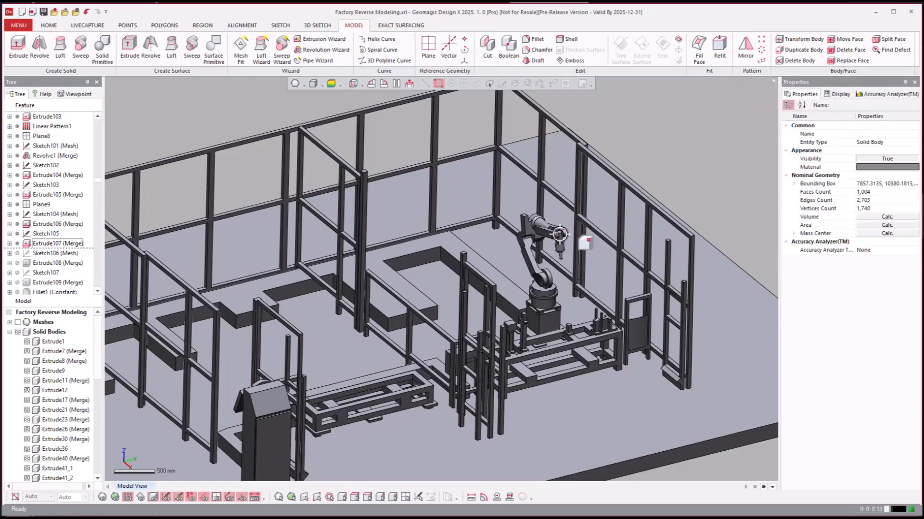
left_click(799, 40)
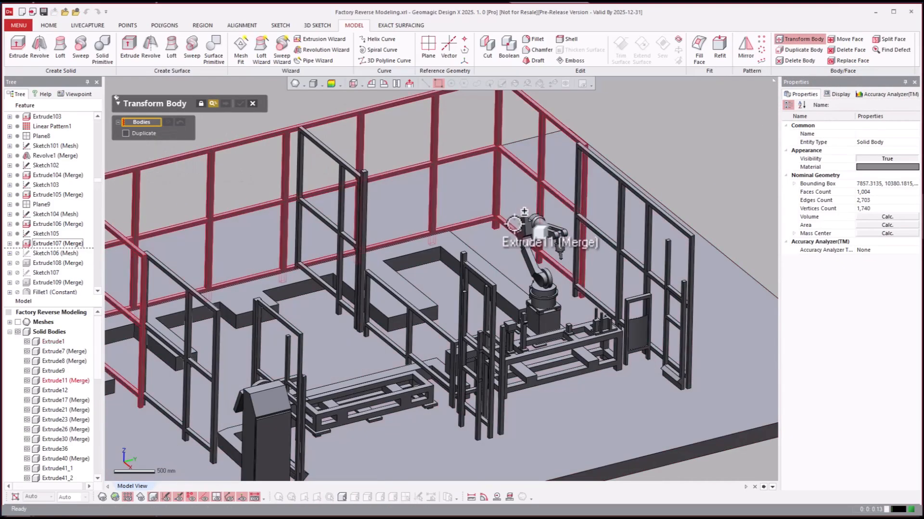
left_click(539, 225)
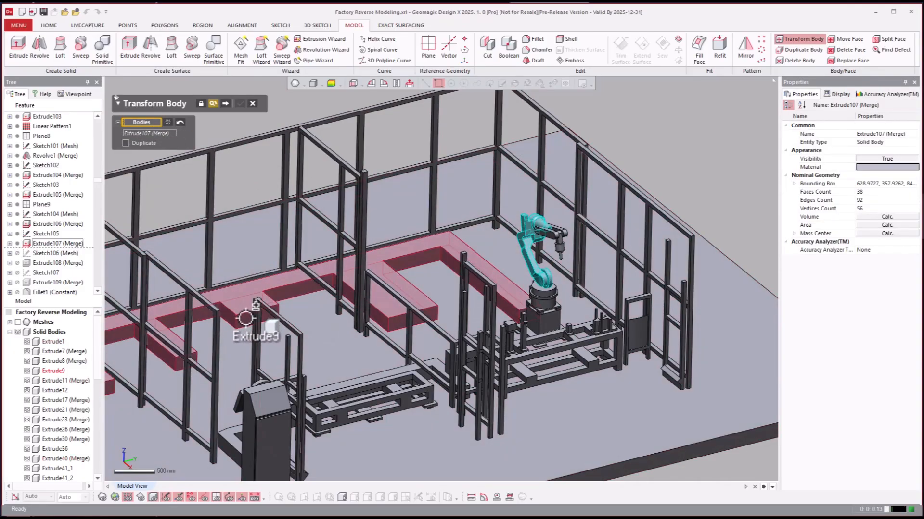
left_click(251, 103)
key("Return")
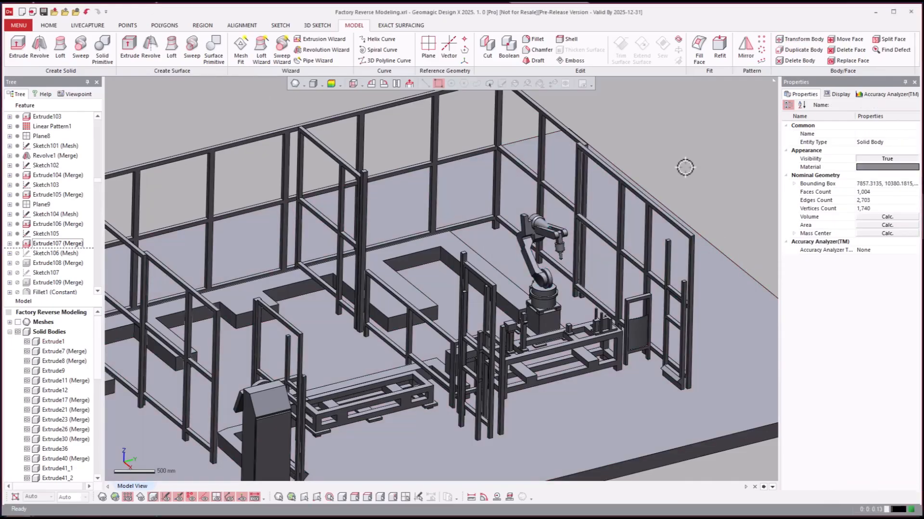
Step: Roll the feature history forward to Extrude122 to rebuild the base of the larger robot beside the first one
right_click_drag(685, 167, 544, 238)
right_click_drag(420, 206, 410, 206)
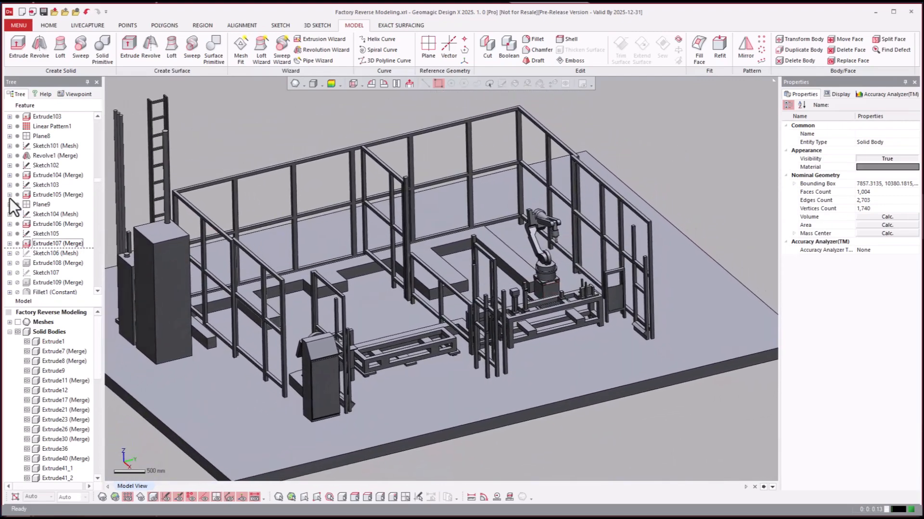
scroll(47, 238, "down", 3)
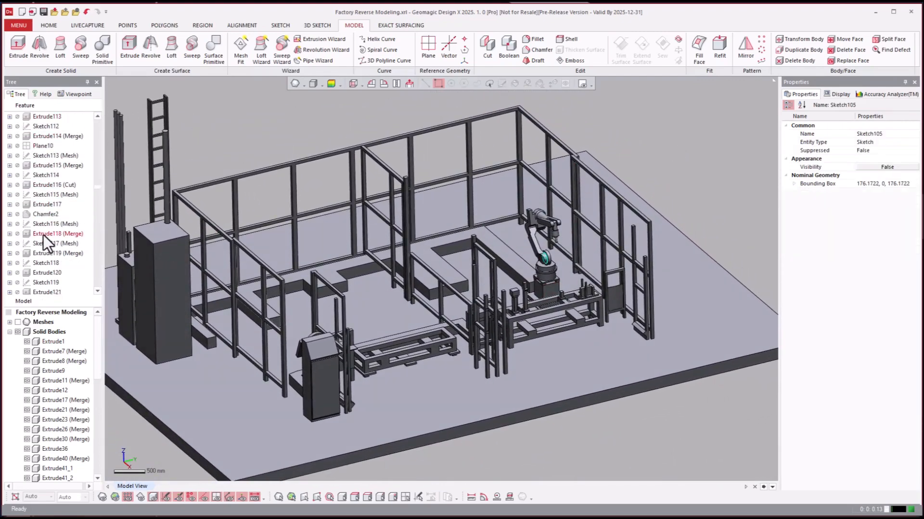
left_click(39, 270)
scroll(39, 270, "down", 2)
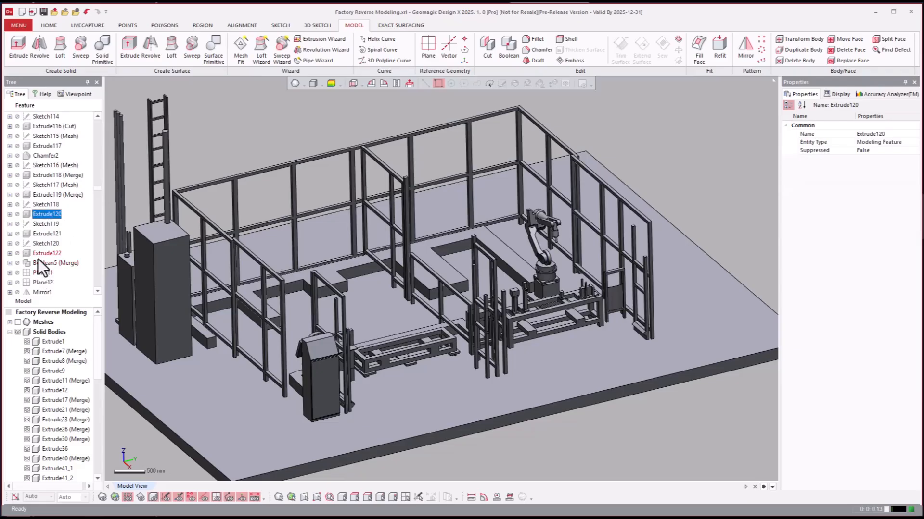
right_click(37, 257)
left_click(56, 261)
left_click_drag(56, 258, 525, 255)
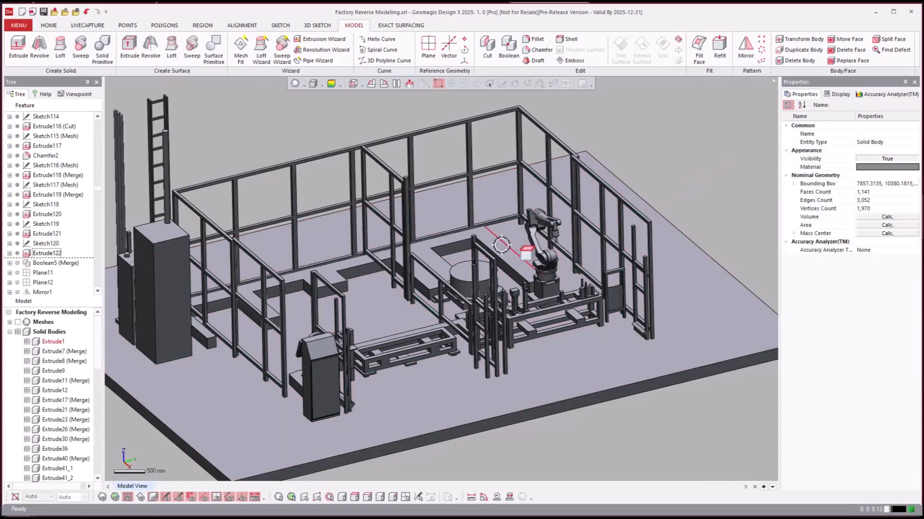
mouse_move(530, 269)
right_mouse_down()
mouse_move(515, 278)
mouse_move(526, 308)
mouse_move(532, 291)
right_mouse_up()
Step: Roll the feature history forward to Extrude131 (Cut) to rebuild the larger robot's base housing
left_click(58, 255)
scroll(59, 256, "down", 7)
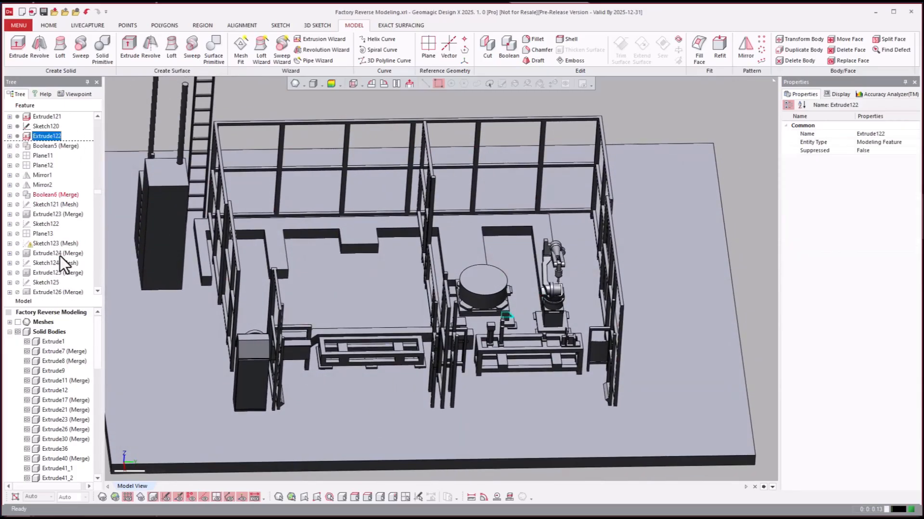
scroll(52, 262, "down", 3)
left_click(44, 263)
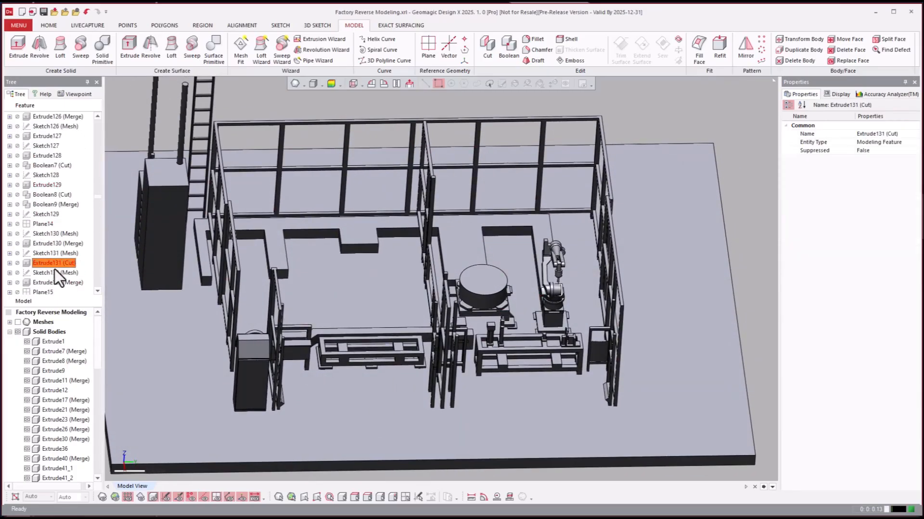
right_click(44, 264)
left_click(59, 270)
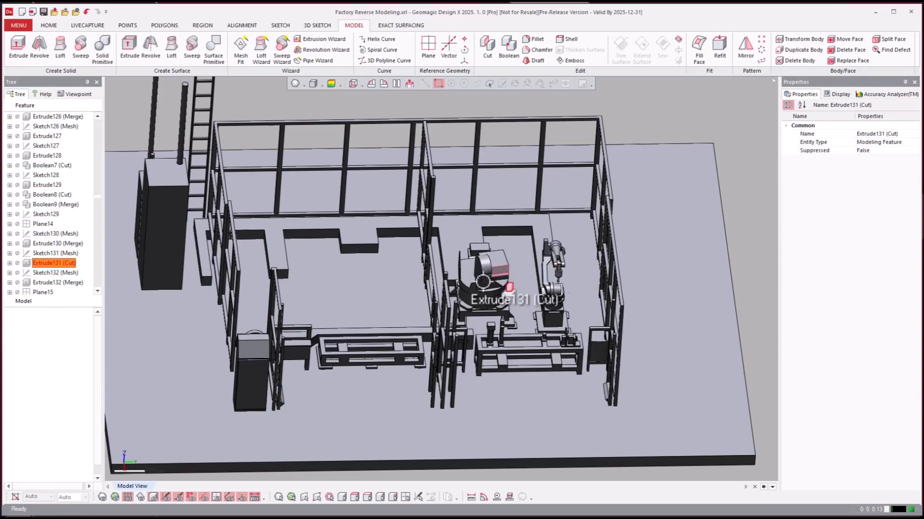
right_click_drag(529, 291, 568, 259)
Step: Roll the feature history forward to Extrude142 (Merge) to rebuild the larger robot's lower arm and shoulder
scroll(60, 249, "down", 8)
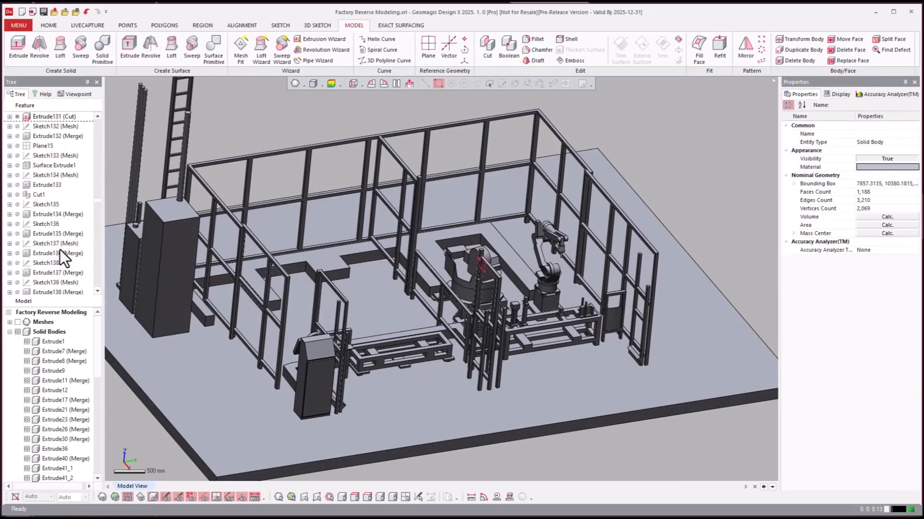
left_click(39, 284)
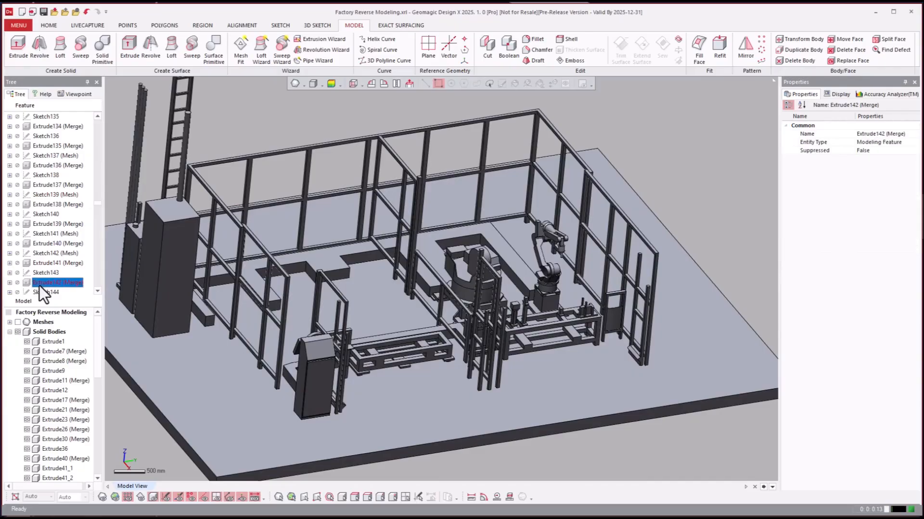
right_click(39, 286)
left_click(51, 291)
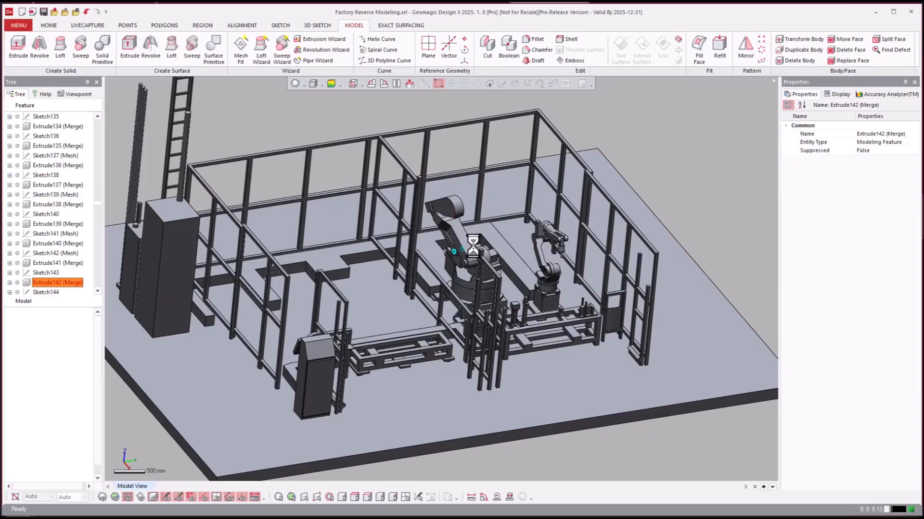
Step: Show the scan mesh over the solid bodies and compare it up close with the larger robot's arm
key("ctrl+1")
right_click_drag(475, 246, 488, 259)
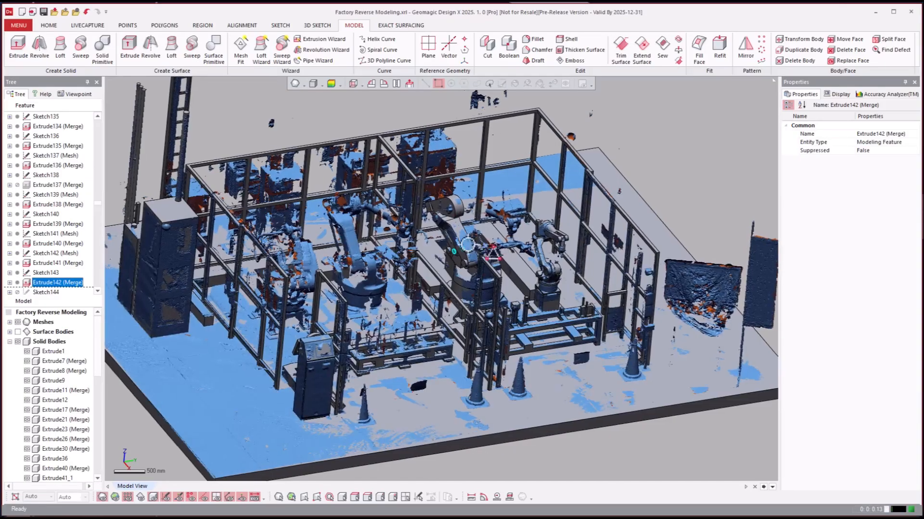
scroll(487, 258, "up", 5)
scroll(487, 259, "up", 8)
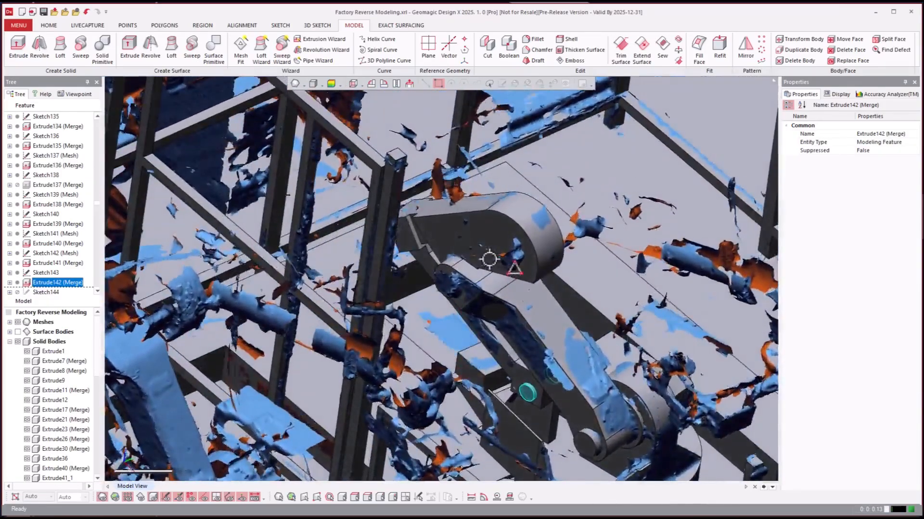
right_click_drag(489, 259, 489, 261)
scroll(489, 259, "down", 5)
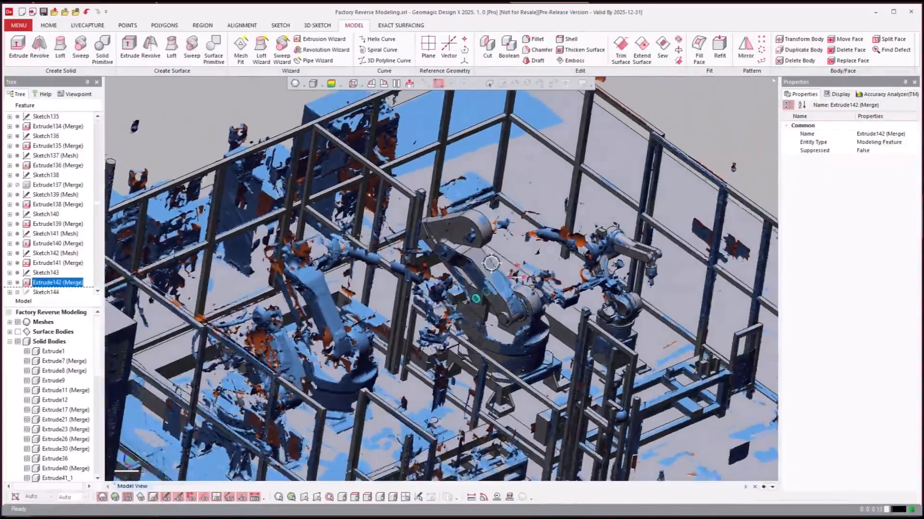
Step: Roll the feature history forward to Extrude156 (Merge) to rebuild the larger robot's forearm, and view the whole cell
scroll(71, 247, "down", 7)
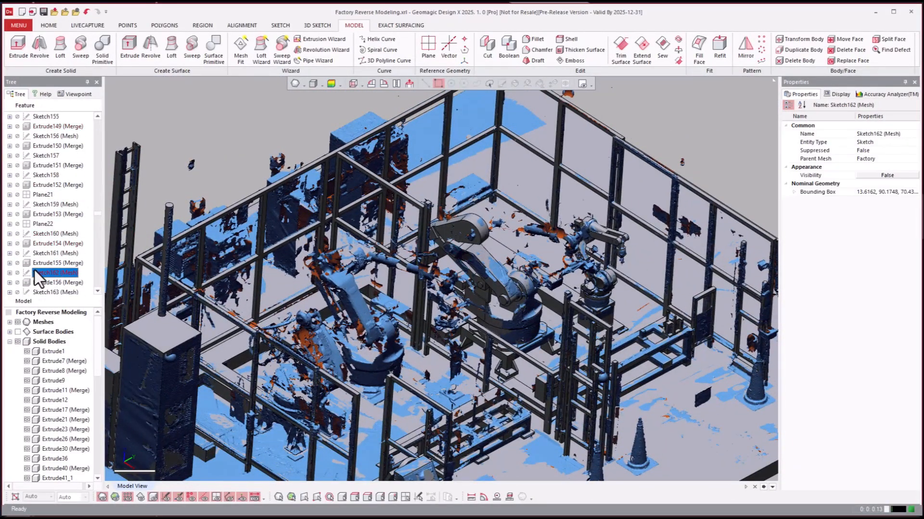
left_click(36, 283)
right_click(36, 284)
left_click(53, 288)
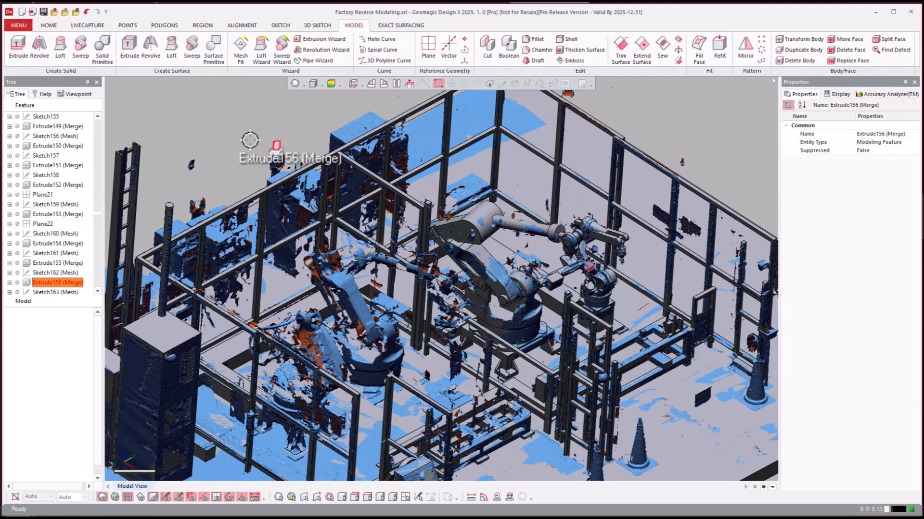
scroll(588, 302, "down", 3)
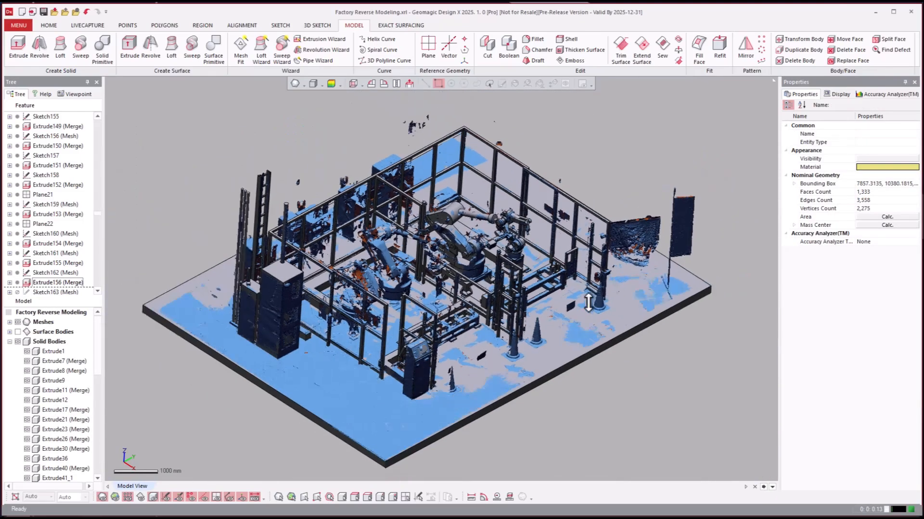
scroll(420, 211, "up", 4)
scroll(420, 211, "down", 2)
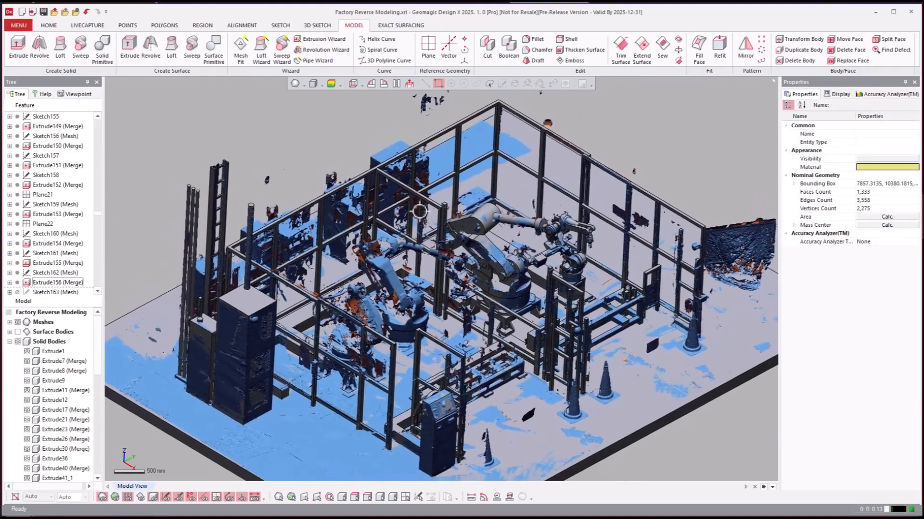
Step: Roll the feature history forward to Boolean10 (Merge) to rebuild the larger robot's wrist and gripper parts
left_click(39, 271)
scroll(40, 270, "down", 12)
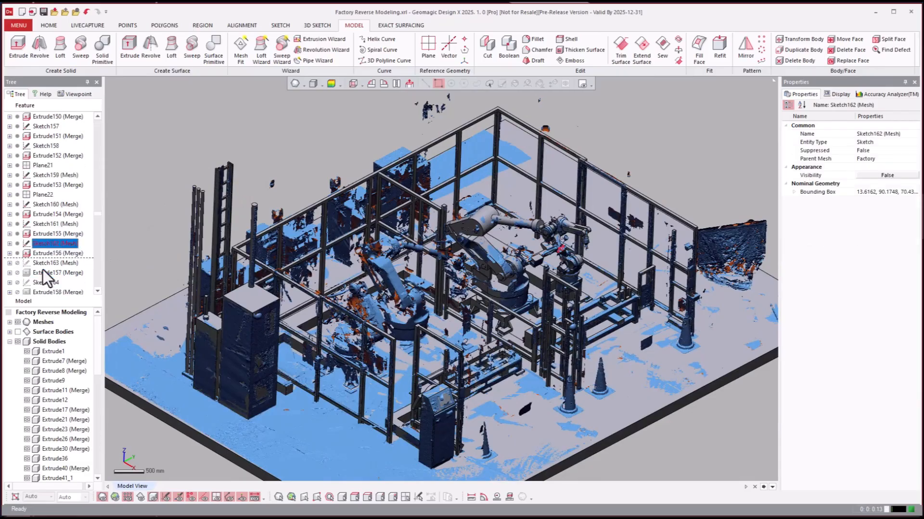
scroll(40, 266, "down", 2)
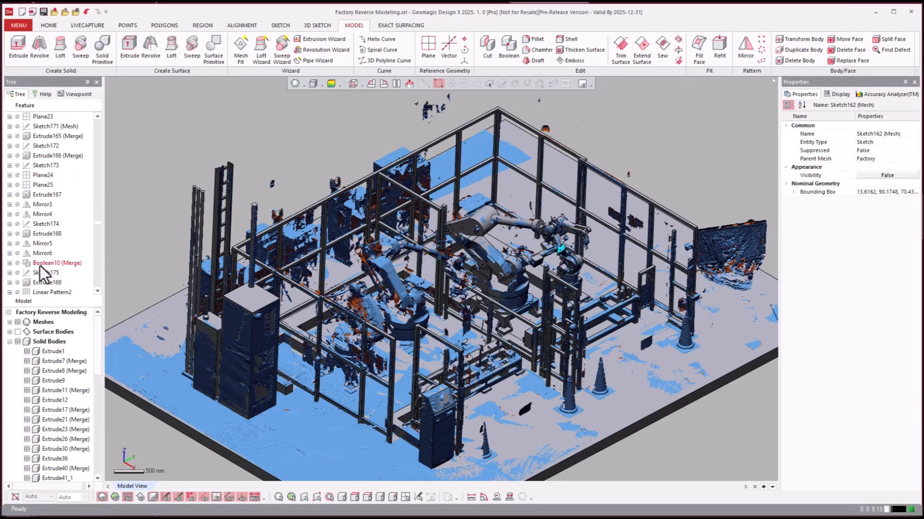
left_click(42, 263)
right_click(41, 263)
left_click(52, 273)
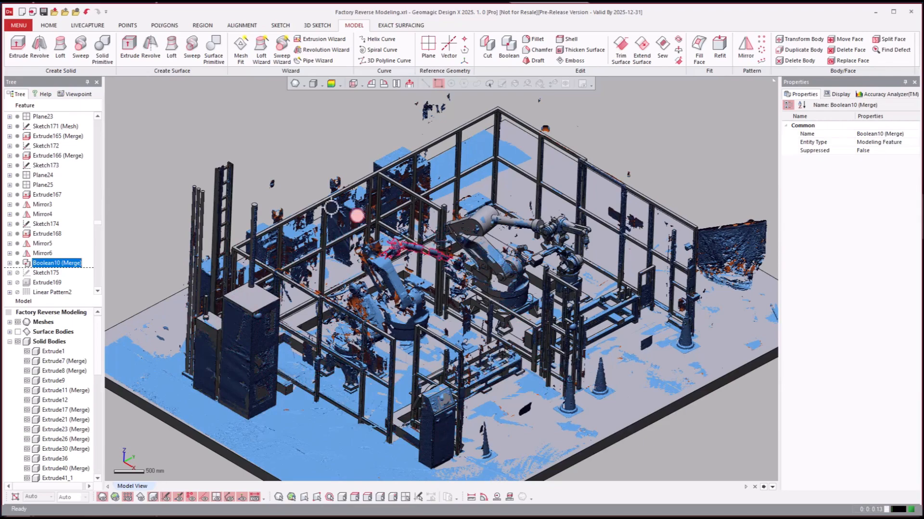
Step: Hide the scan mesh and examine the completed larger robot and its gripper from several angles
key("ctrl+1")
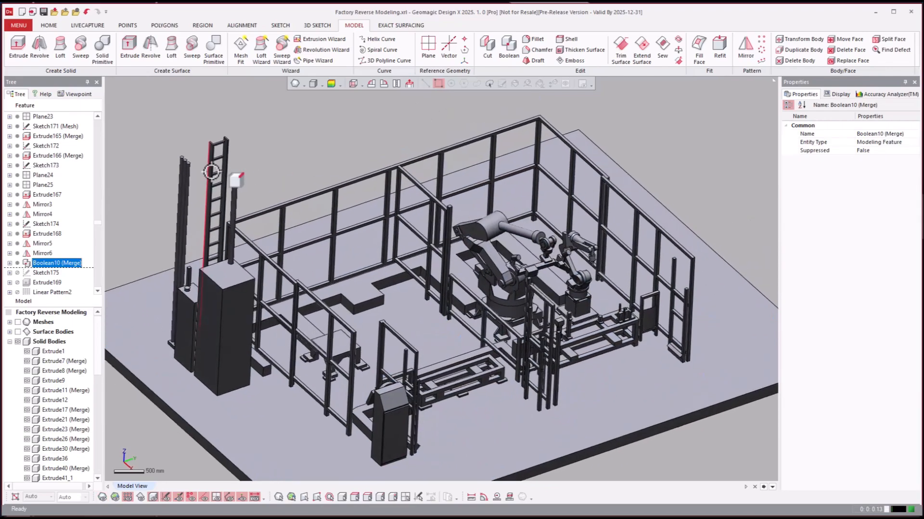
right_click_drag(210, 171, 355, 212)
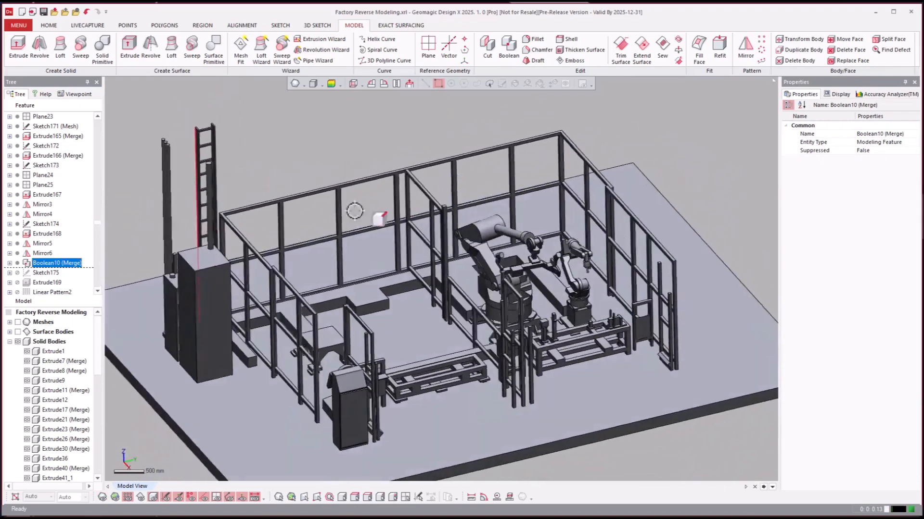
scroll(493, 228, "up", 3)
scroll(551, 265, "up", 3)
right_click_drag(502, 283, 438, 328)
right_click_drag(514, 335, 587, 323)
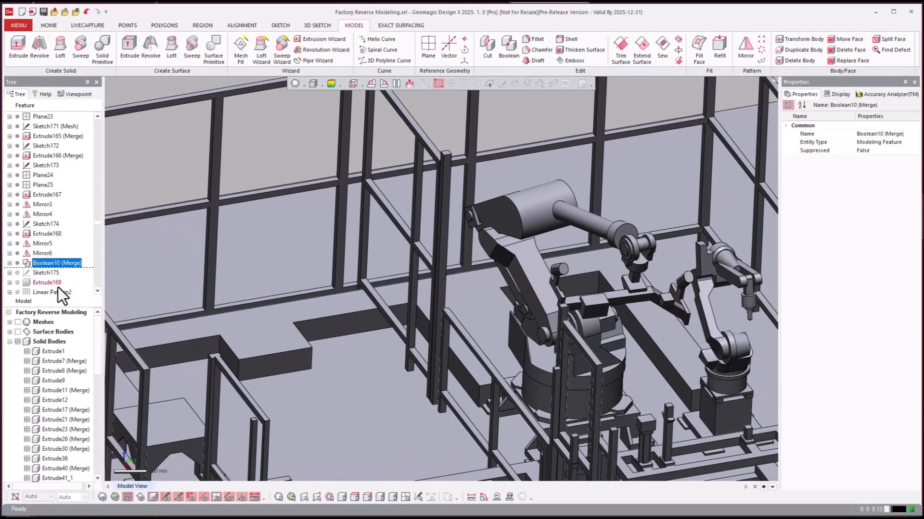
Step: Roll the feature history forward to Extrude184 (Merge) to rebuild the third robot
scroll(61, 274, "down", 10)
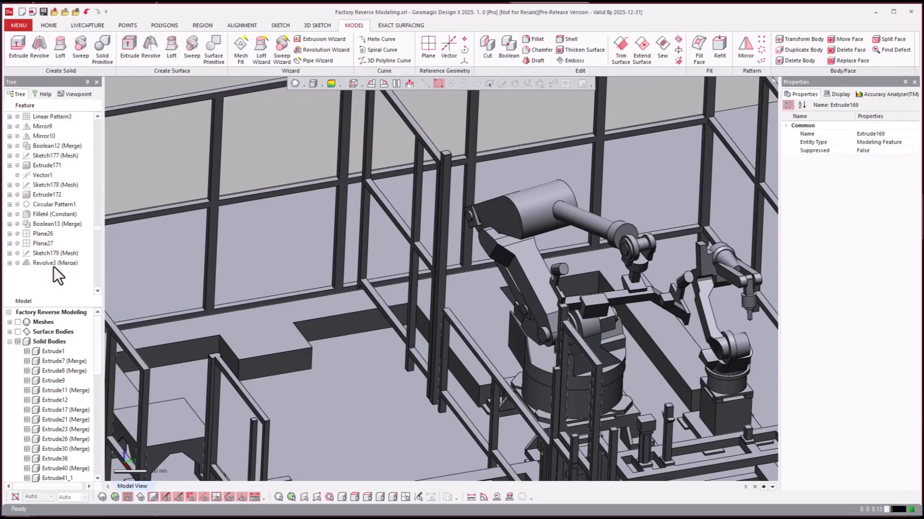
right_click(42, 276)
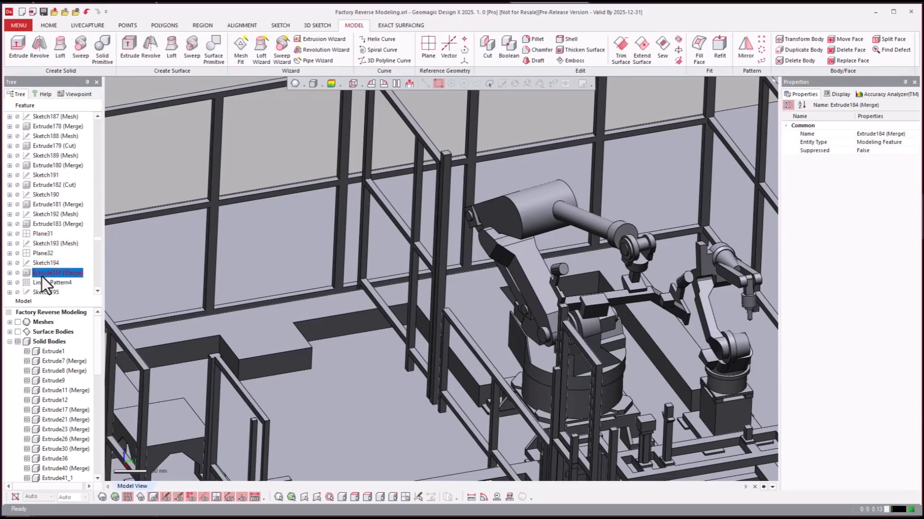
left_click(72, 280)
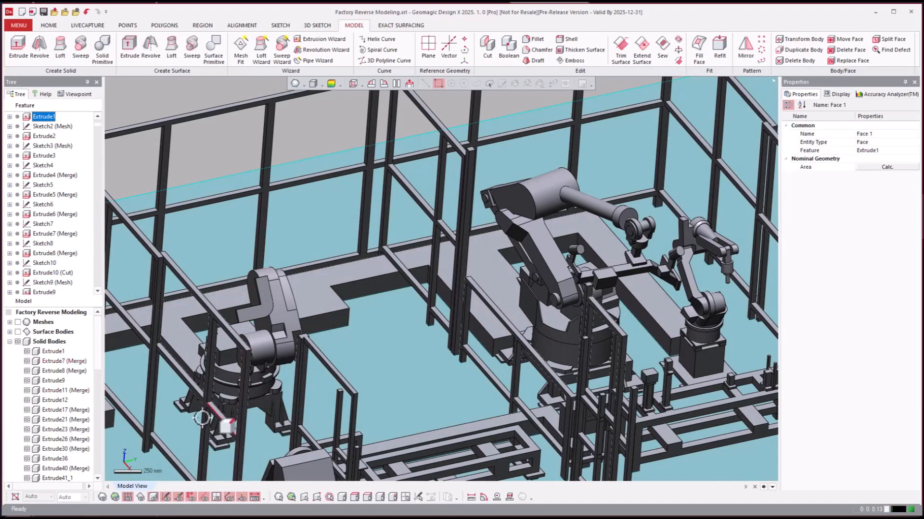
Step: Roll the feature history forward to Extrude209 (Merge) to rebuild the rest of the third robot and the fourth robot's base
left_click(225, 152)
scroll(229, 150, "up", 3)
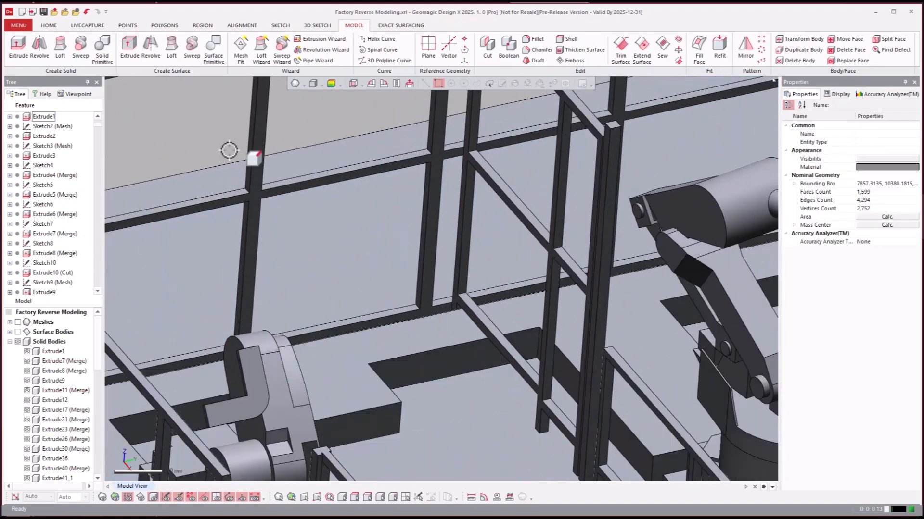
scroll(229, 150, "down", 4)
scroll(219, 185, "down", 2)
scroll(68, 217, "down", 12)
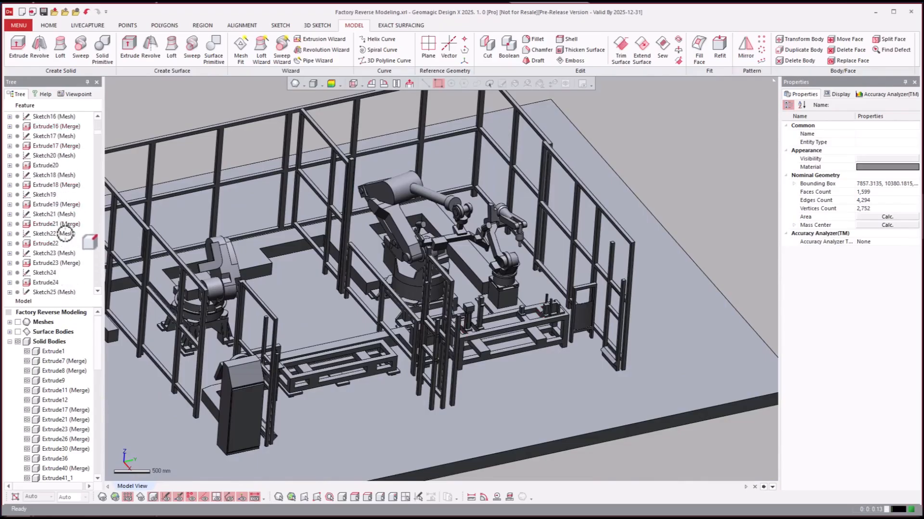
scroll(68, 210, "down", 20)
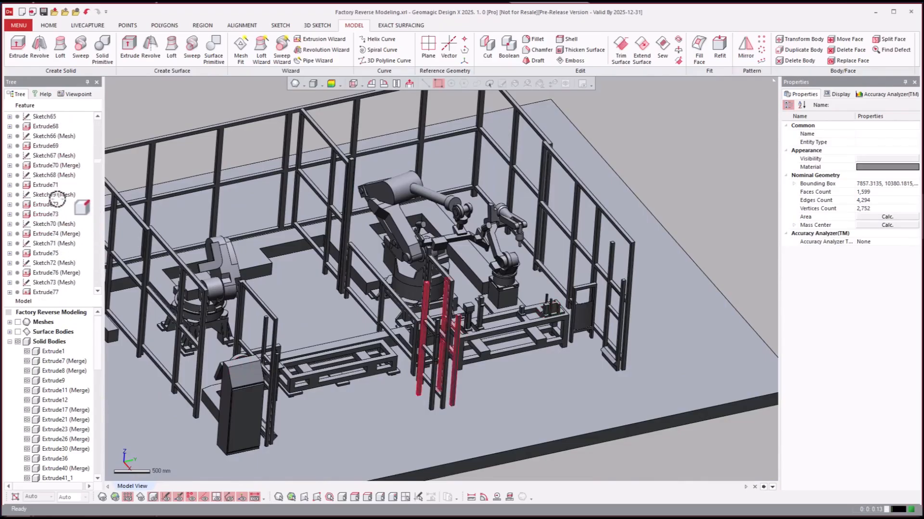
scroll(59, 182, "down", 20)
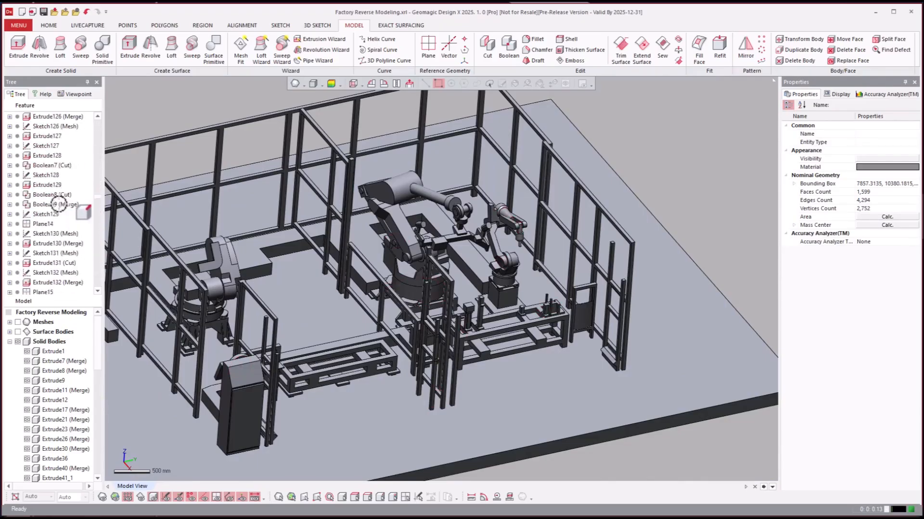
scroll(57, 207, "down", 15)
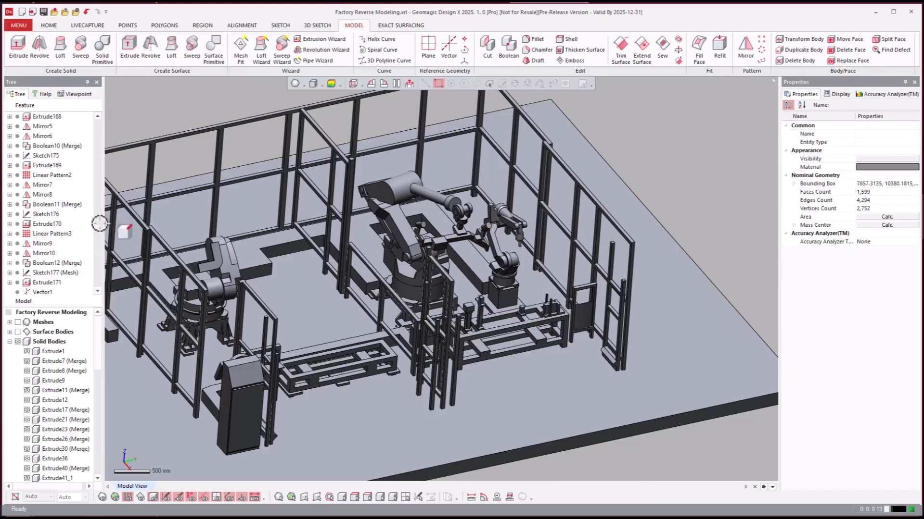
scroll(98, 243, "down", 10)
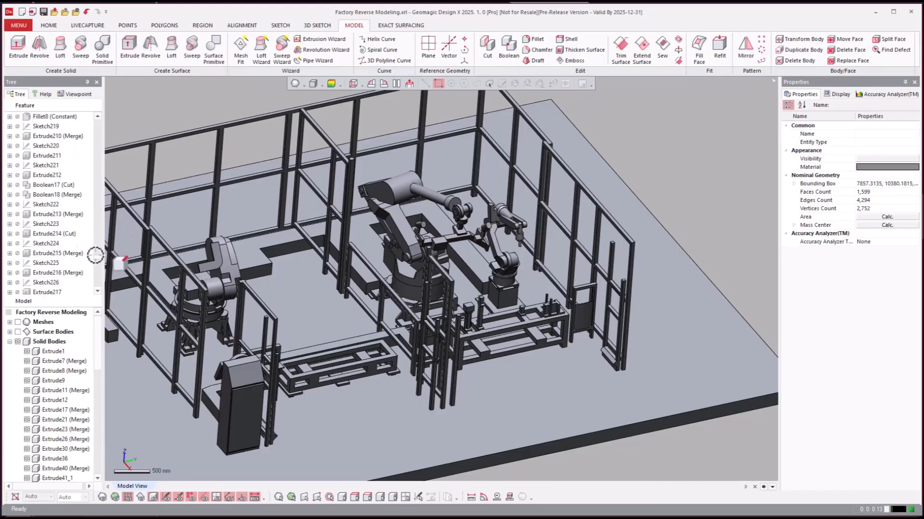
scroll(95, 241, "up", 6)
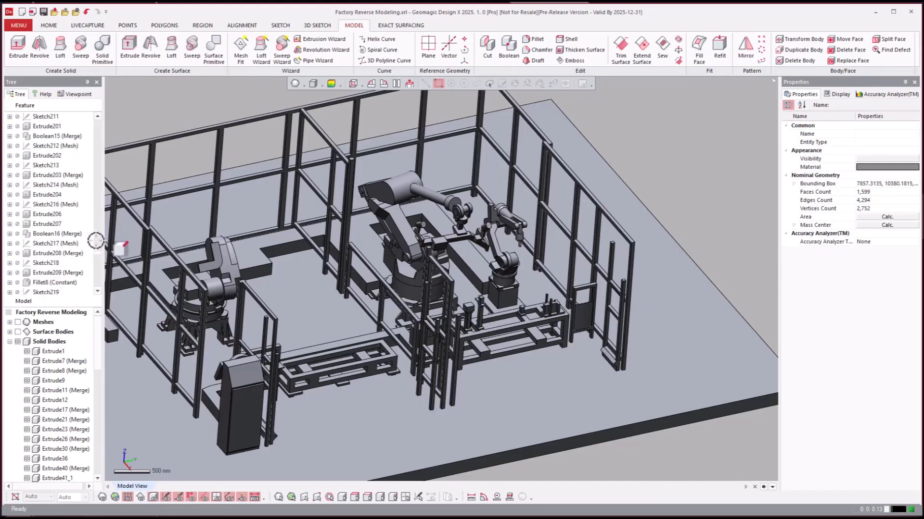
left_click(43, 273)
right_click(40, 273)
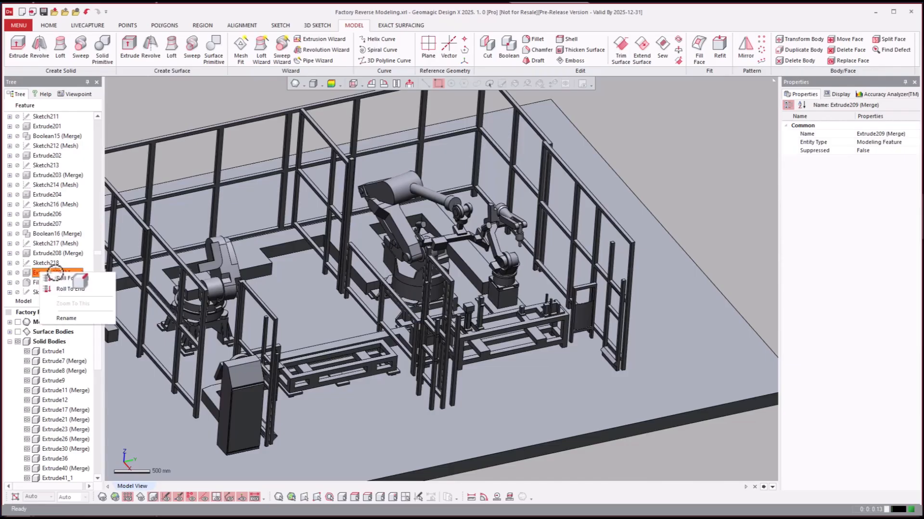
left_click(59, 276)
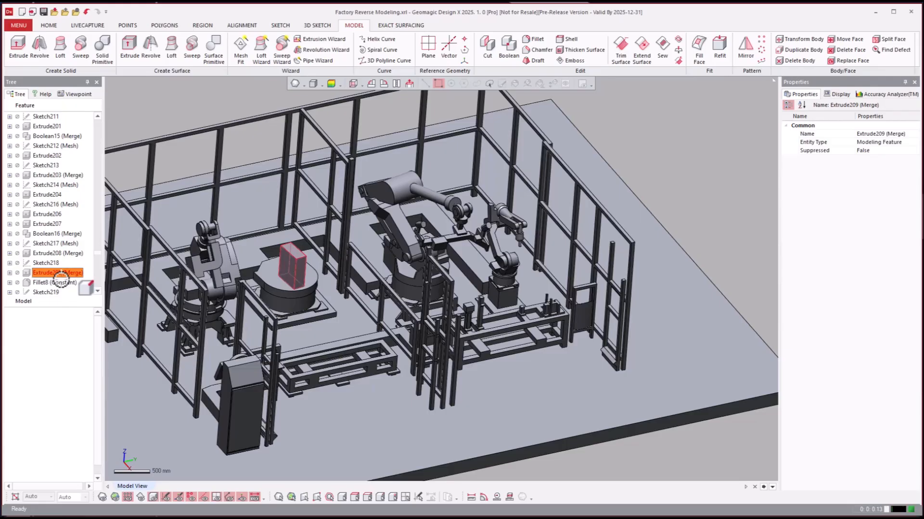
left_click(287, 281)
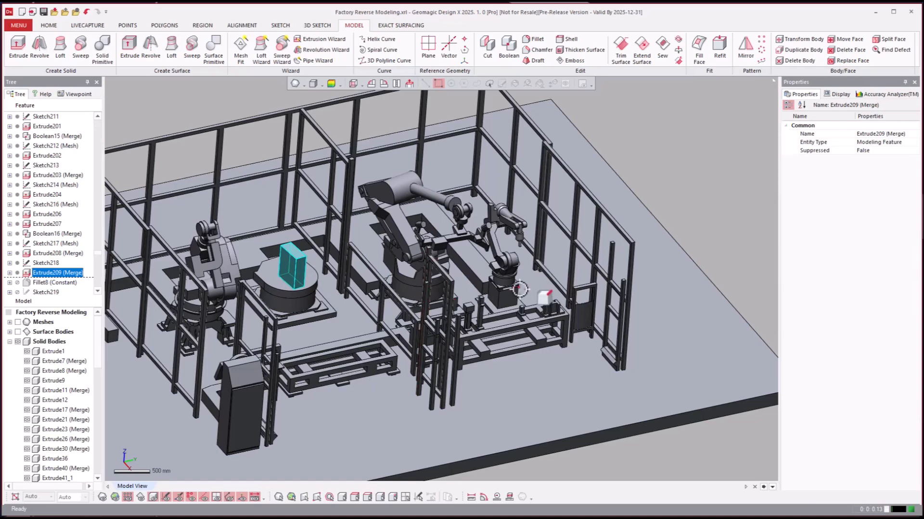
Step: Roll the feature history forward to Extrude234 (Merge) to rebuild the fourth robot's arm, and view the whole cell
left_click(43, 260)
scroll(44, 261, "down", 15)
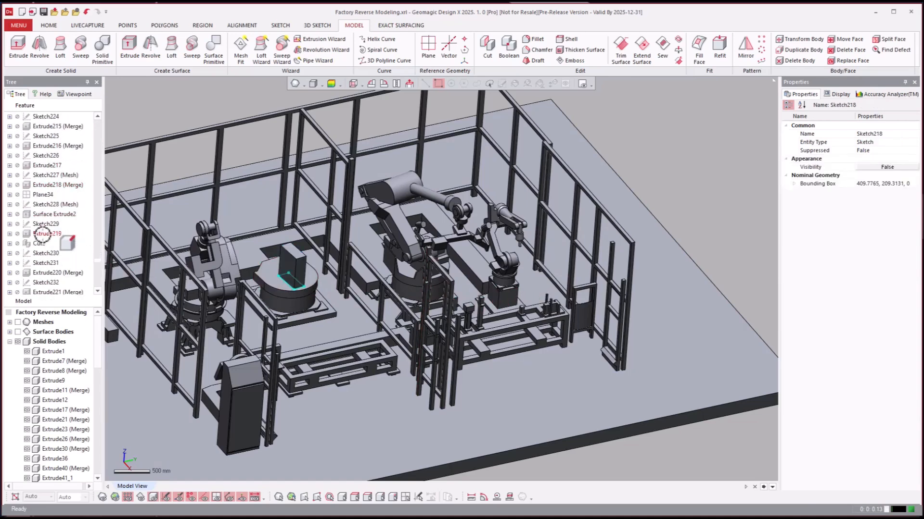
scroll(42, 234, "down", 5)
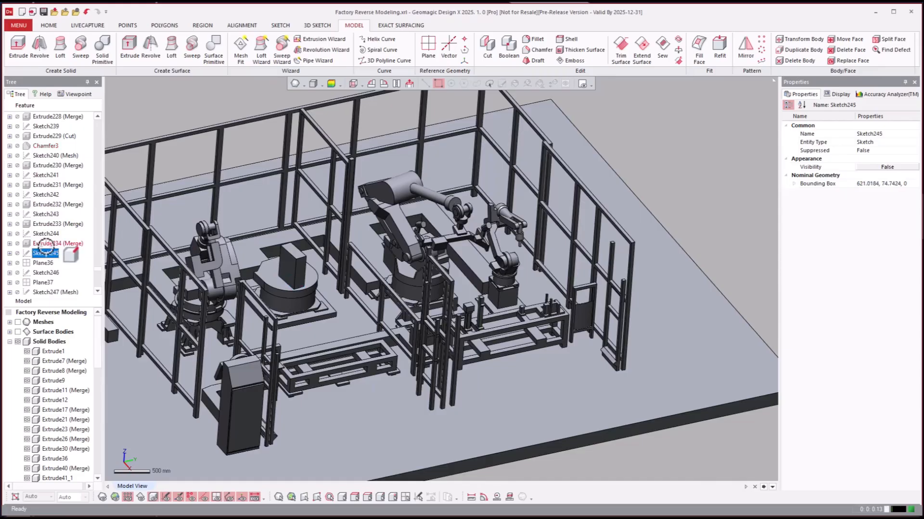
left_click(46, 244)
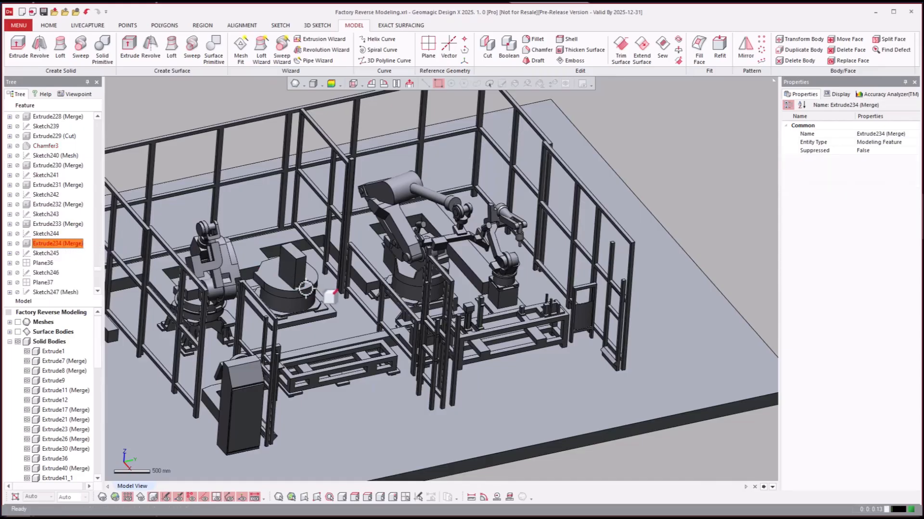
key("ctrl+z")
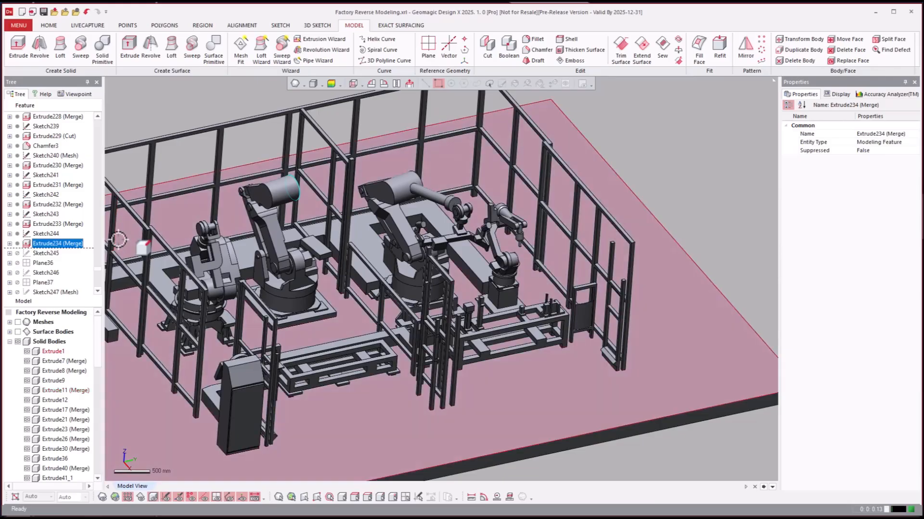
scroll(118, 240, "down", 3)
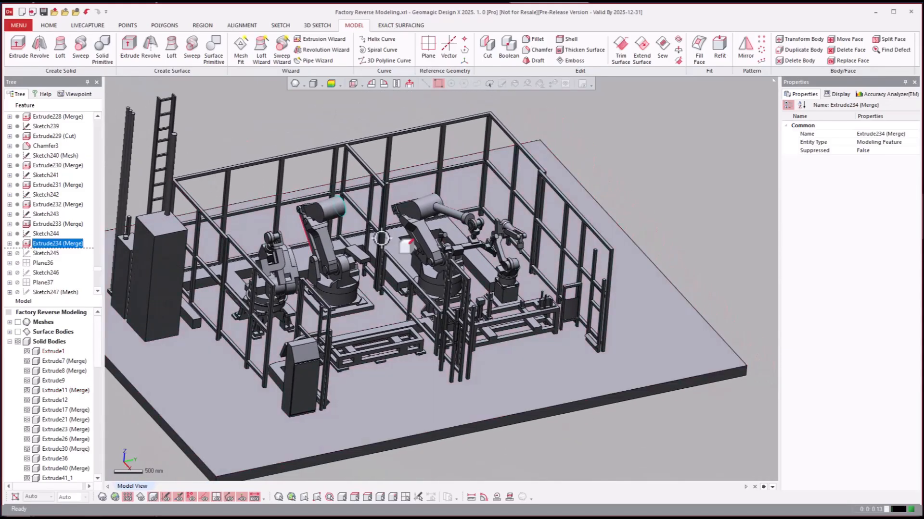
Step: Roll the feature history forward to Extrude260 (Merge)
left_click(56, 256)
scroll(53, 258, "down", 18)
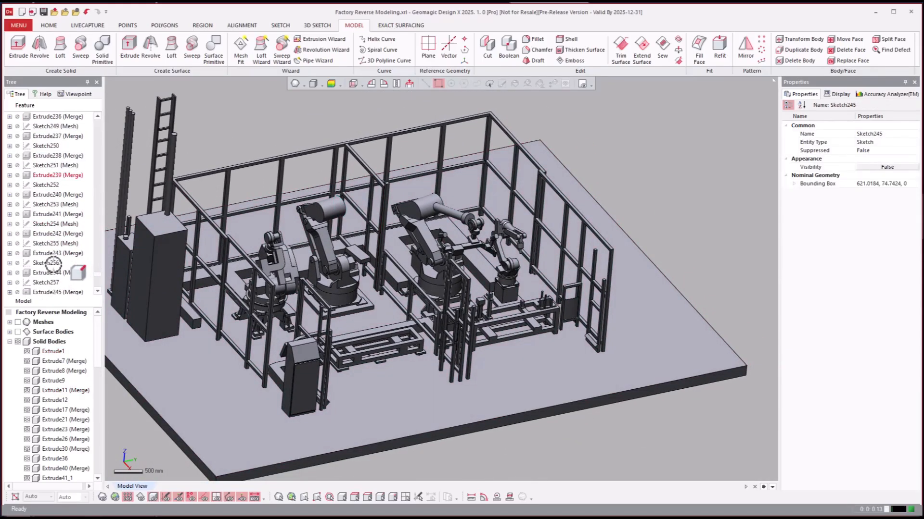
scroll(46, 278, "down", 1)
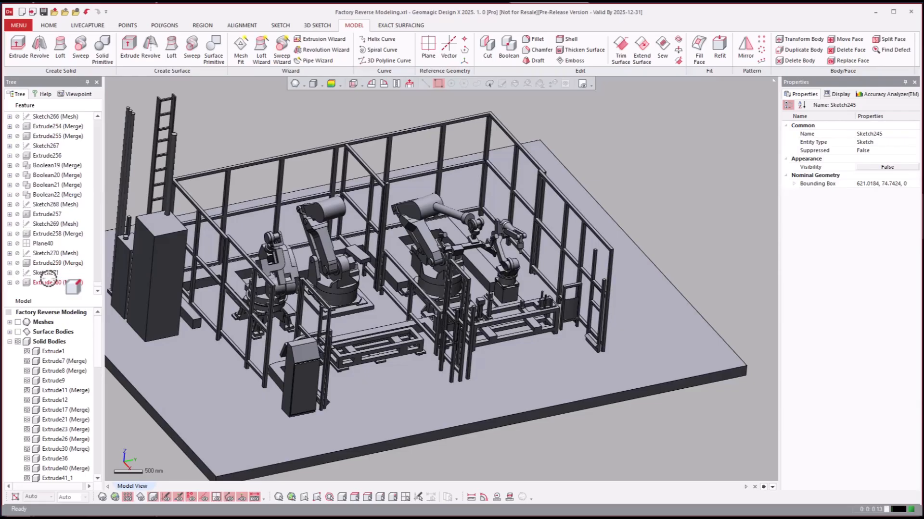
left_click(48, 279)
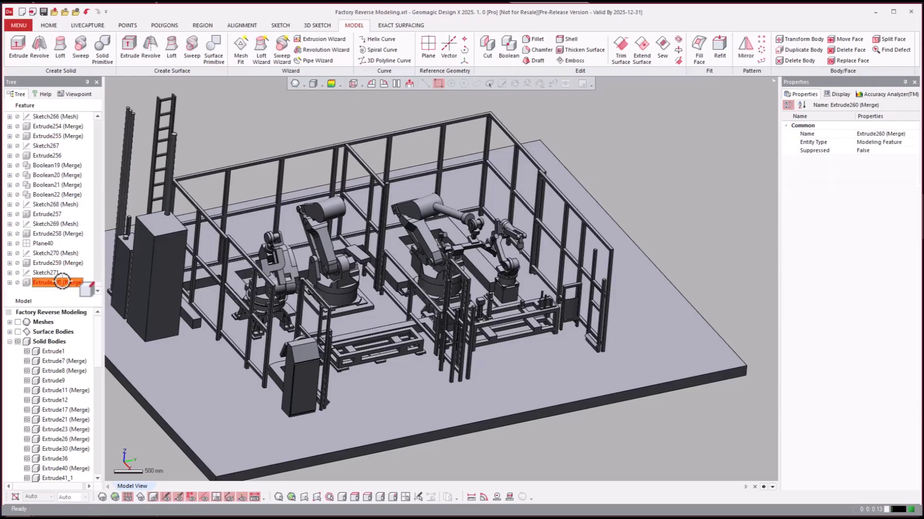